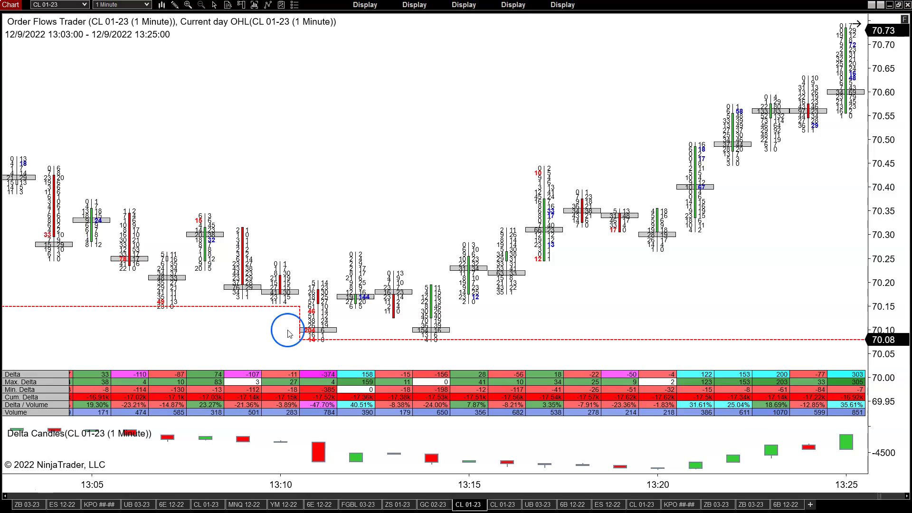
Examine the CL 01-23 one-minute candlestick chart from the 10:00 price action through the 13:14 low and the following move
{"action": "left_click", "coordinate": [502, 505]}
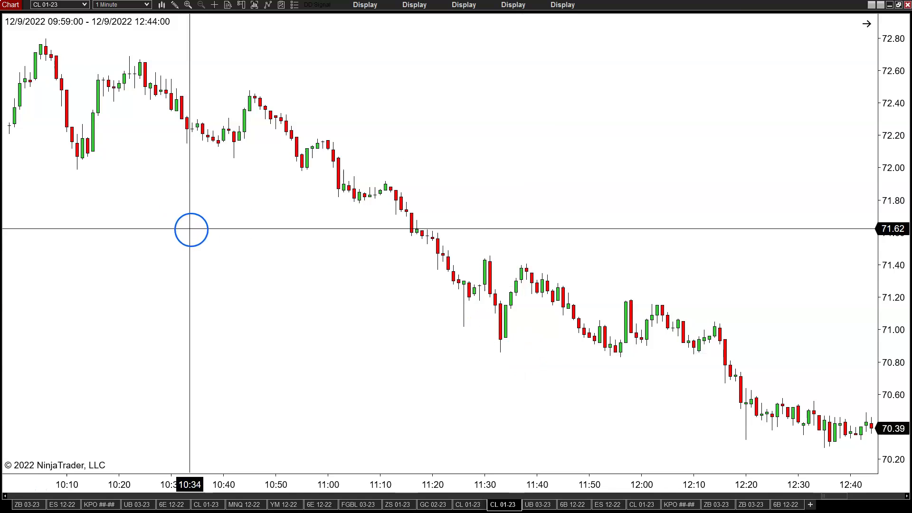
{"action": "scroll", "coordinate": [191, 204], "scroll_direction": "up", "scroll_amount": 3}
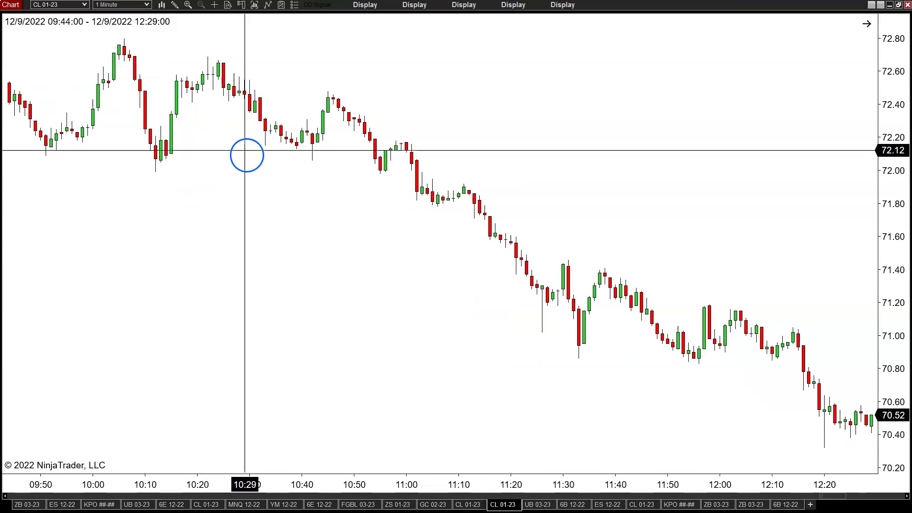
{"action": "scroll", "coordinate": [407, 307], "scroll_direction": "down", "scroll_amount": 8}
{"action": "scroll", "coordinate": [406, 307], "scroll_direction": "down", "scroll_amount": 8}
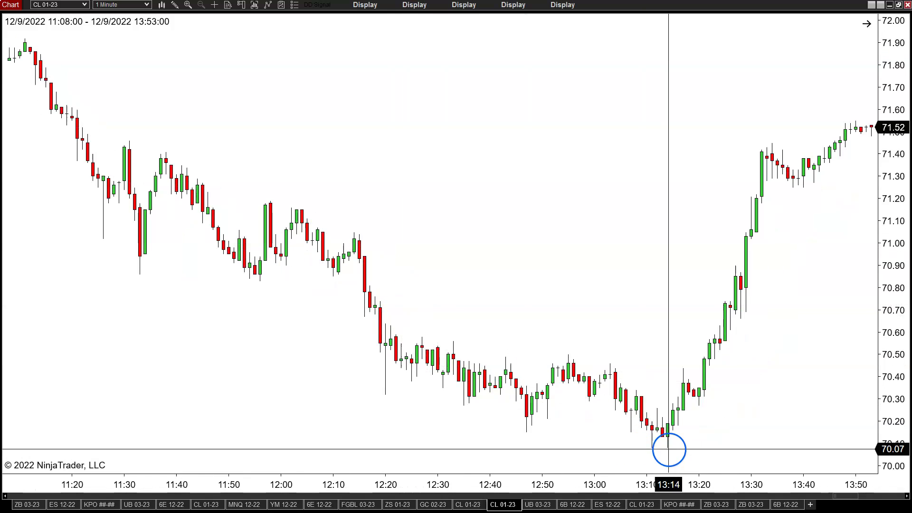
{"action": "scroll", "coordinate": [670, 447], "scroll_direction": "down", "scroll_amount": 5}
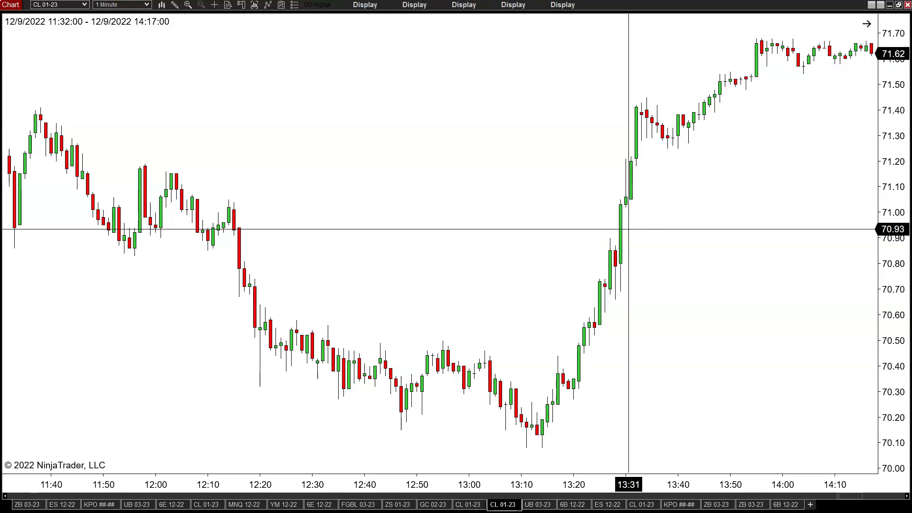
Enable the local crosshair on the CL 01-23 Order Flows Trader footprint chart
{"action": "left_click", "coordinate": [468, 504]}
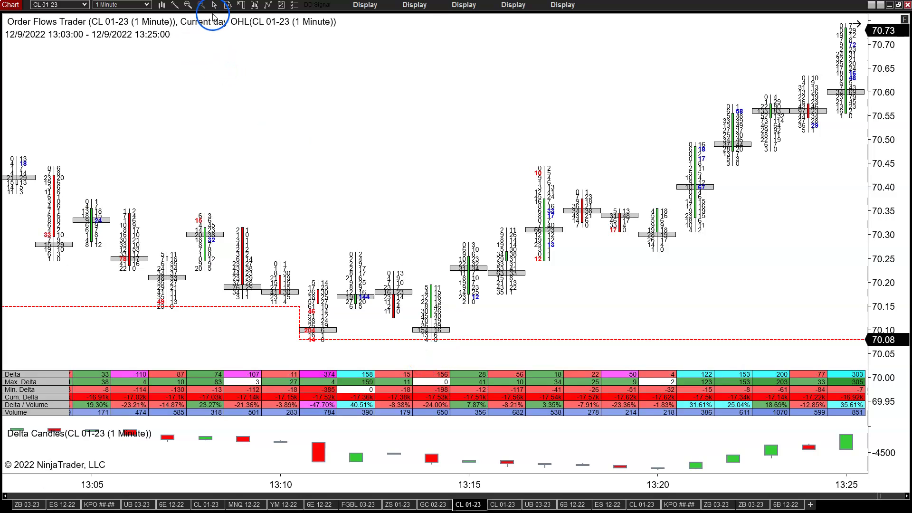
{"action": "left_click", "coordinate": [215, 5]}
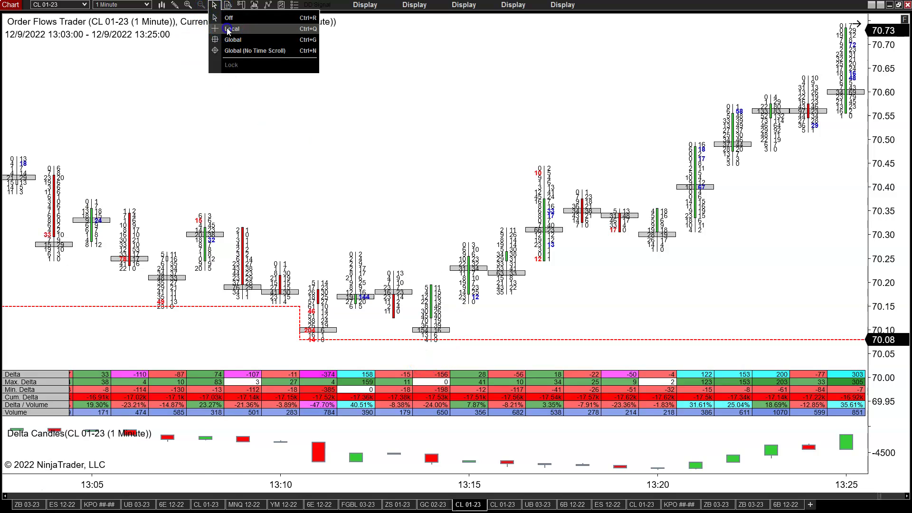
{"action": "left_click", "coordinate": [228, 29]}
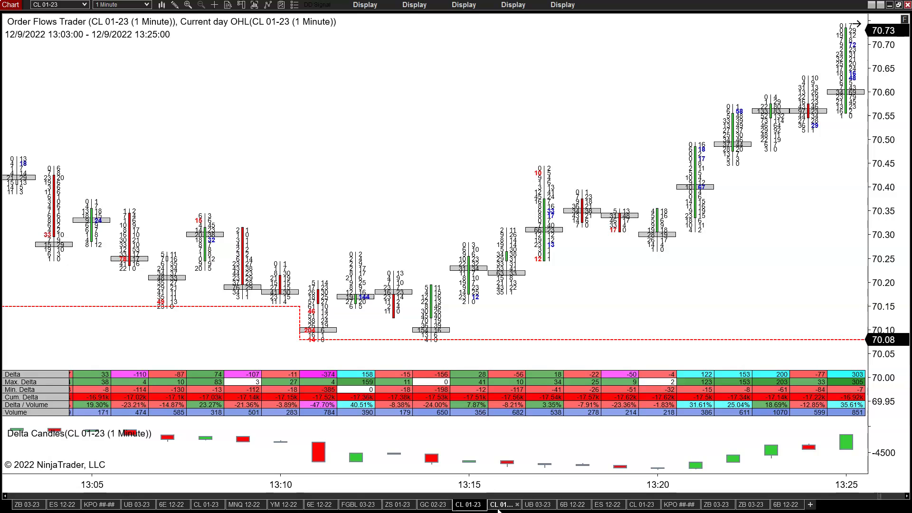
Examine the earlier footprint bars around 12:47 and the current-day low line
{"action": "left_click_drag", "start_coordinate": [316, 301], "coordinate": [543, 362]}
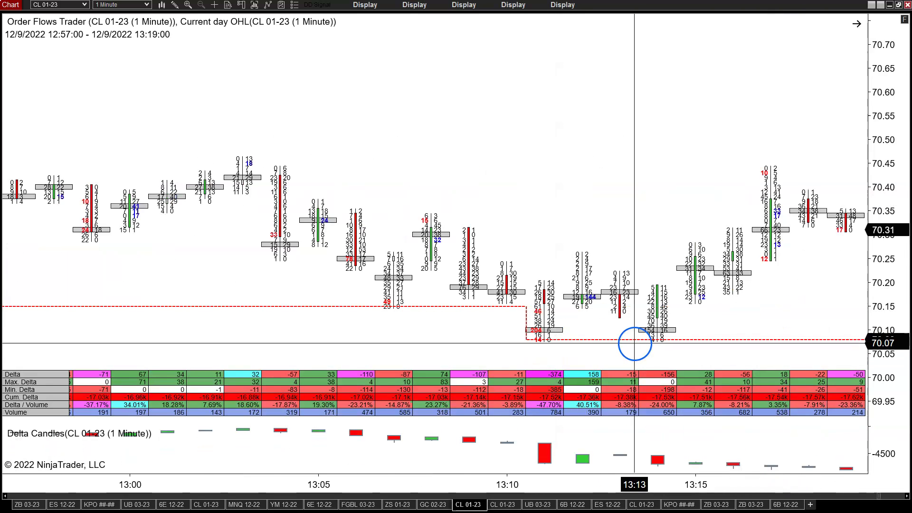
{"action": "scroll", "coordinate": [190, 300], "scroll_direction": "up", "scroll_amount": 5}
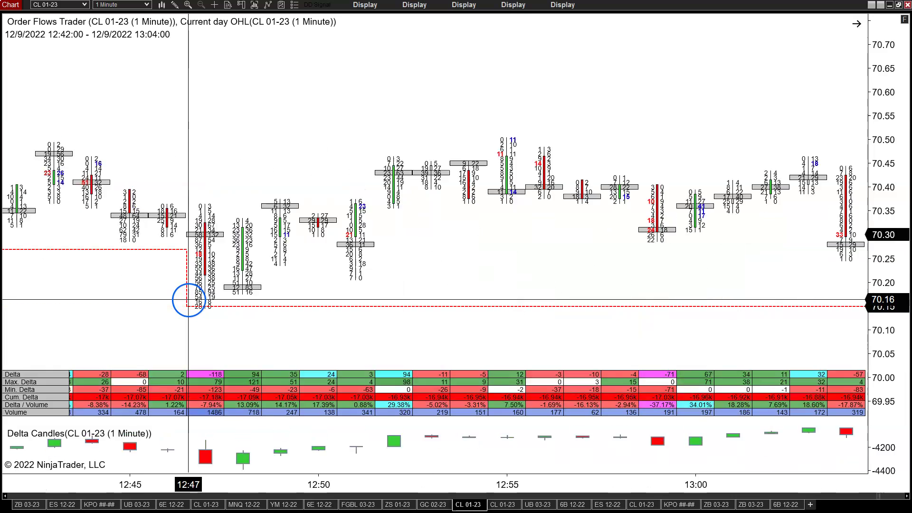
{"action": "left_click_drag", "start_coordinate": [188, 301], "coordinate": [312, 307]}
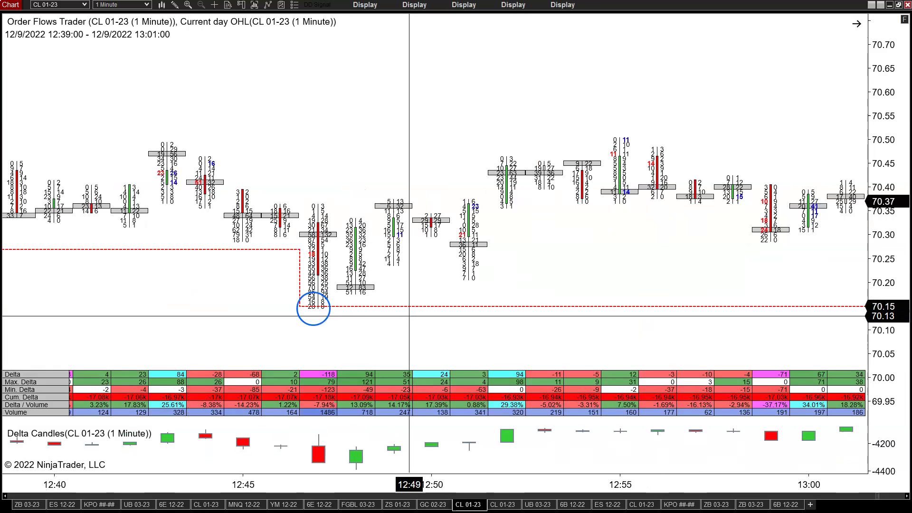
Review the price action from 12:20 to 13:14 on the CL 01-23 candlestick chart
{"action": "left_click", "coordinate": [491, 502]}
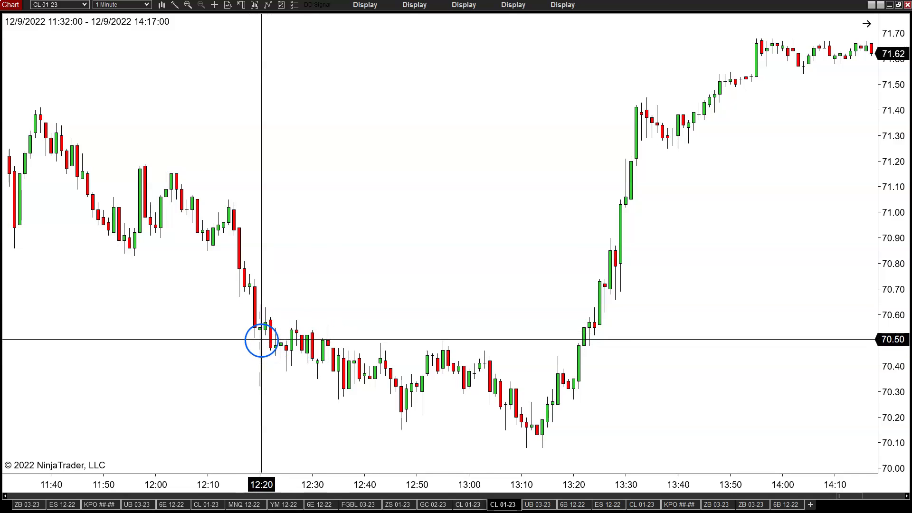
{"action": "left_click_drag", "start_coordinate": [261, 340], "coordinate": [312, 338]}
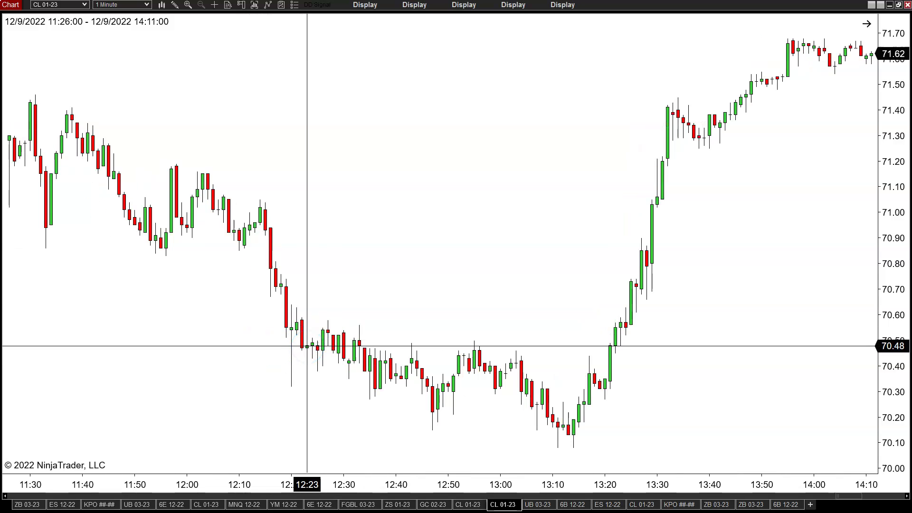
{"action": "mouse_move", "coordinate": [296, 343]}
{"action": "left_mouse_down"}
{"action": "mouse_move", "coordinate": [295, 315]}
{"action": "mouse_move", "coordinate": [297, 330]}
{"action": "left_mouse_up"}
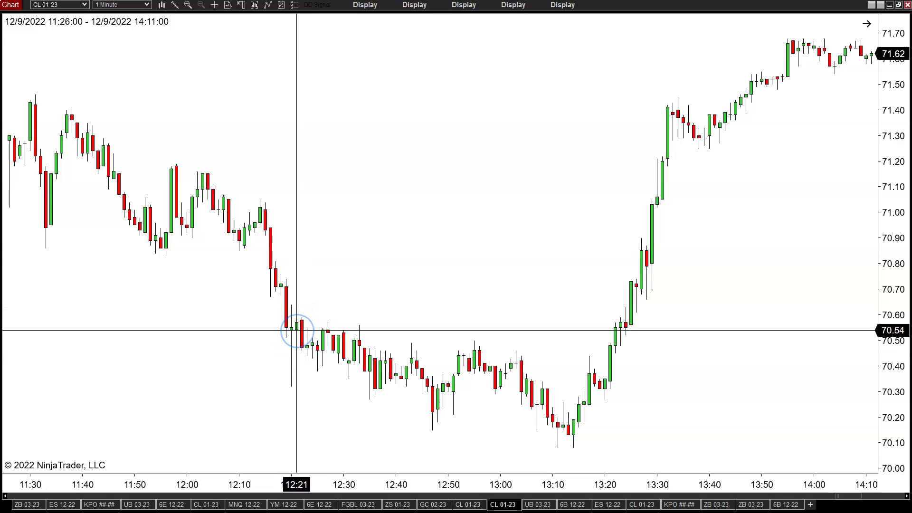
{"action": "left_click_drag", "start_coordinate": [444, 403], "coordinate": [571, 430]}
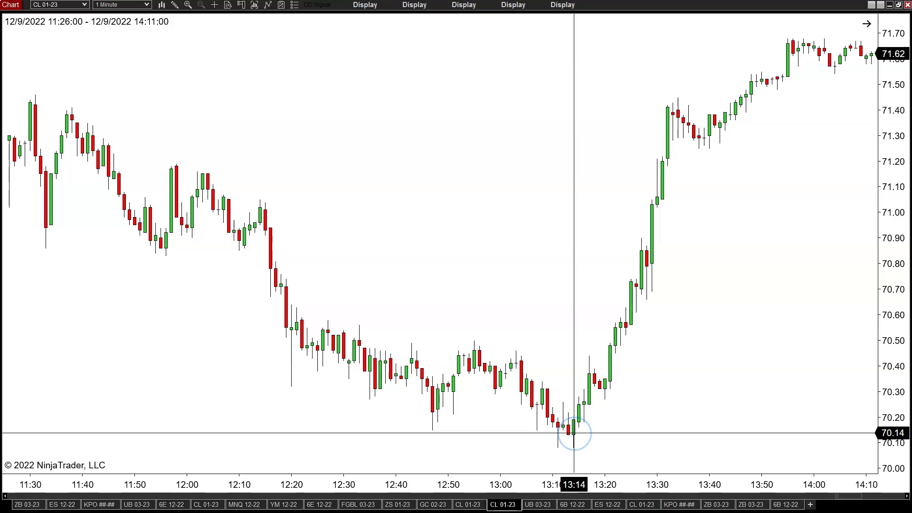
Study the earlier candlestick swings around 11:31 and 11:57 in relation to the 13:14 low and the subsequent move
{"action": "left_click", "coordinate": [363, 377]}
{"action": "left_click_drag", "start_coordinate": [364, 377], "coordinate": [265, 201]}
{"action": "scroll", "coordinate": [295, 377], "scroll_direction": "up", "scroll_amount": 6}
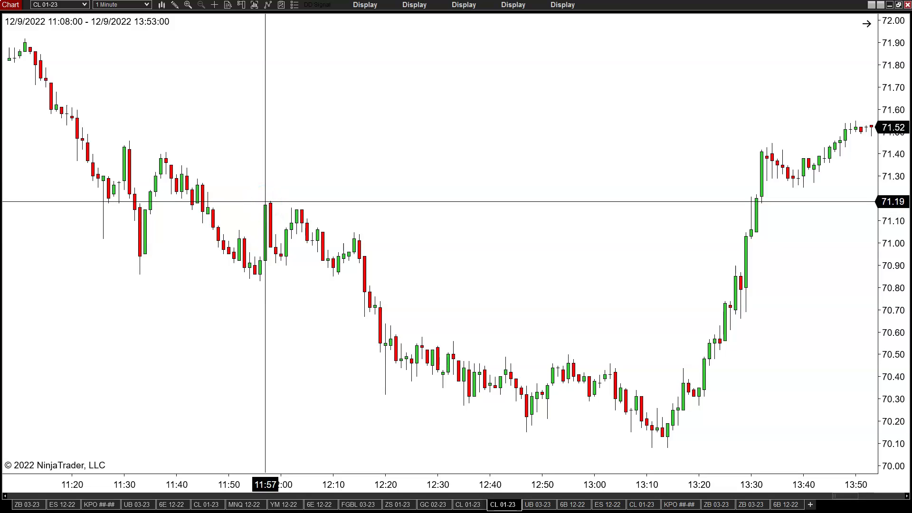
{"action": "left_click_drag", "start_coordinate": [265, 203], "coordinate": [824, 163]}
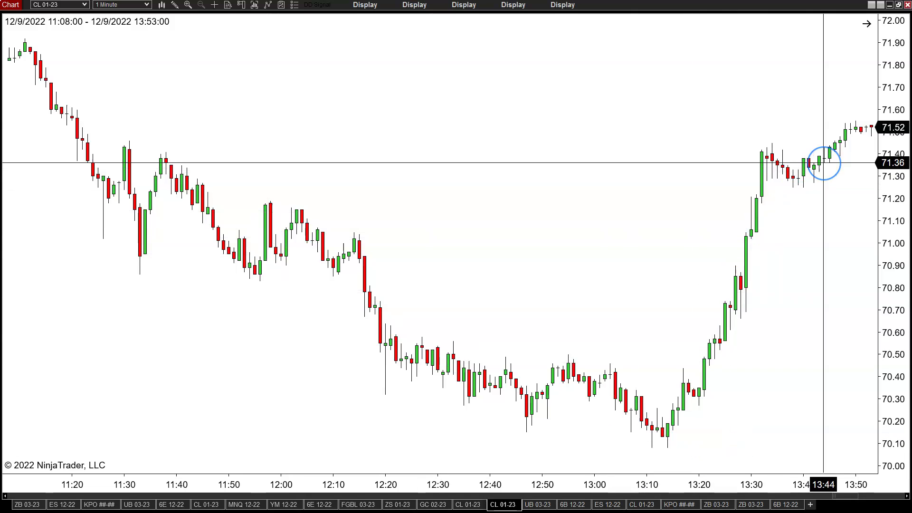
{"action": "left_click_drag", "start_coordinate": [218, 289], "coordinate": [504, 380]}
{"action": "scroll", "coordinate": [185, 242], "scroll_direction": "up", "scroll_amount": 6}
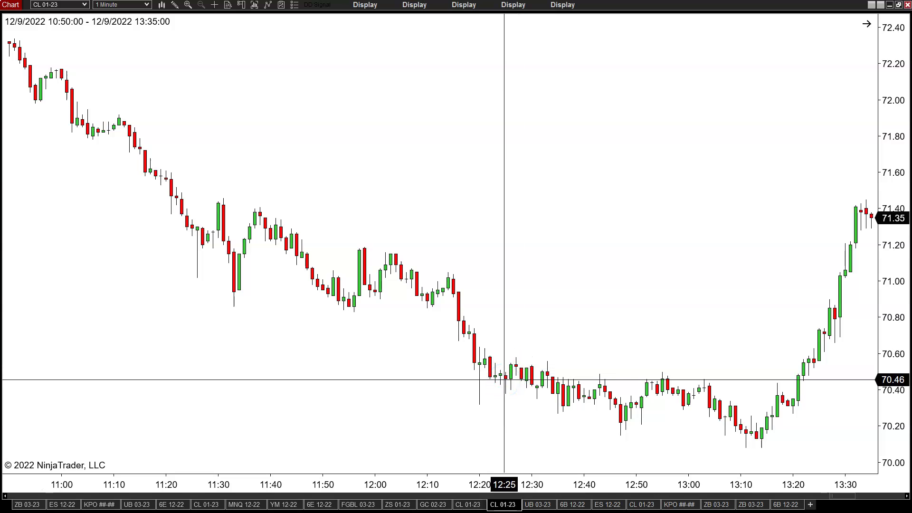
{"action": "left_click_drag", "start_coordinate": [504, 379], "coordinate": [222, 226]}
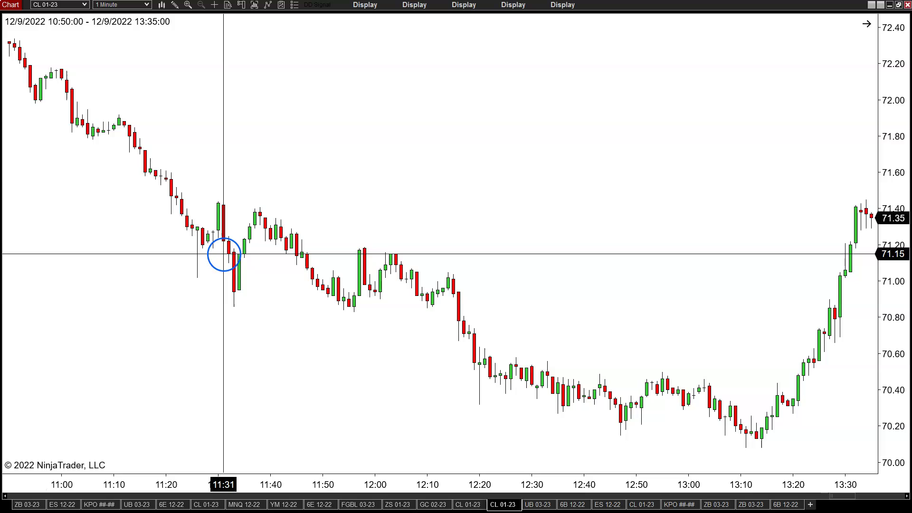
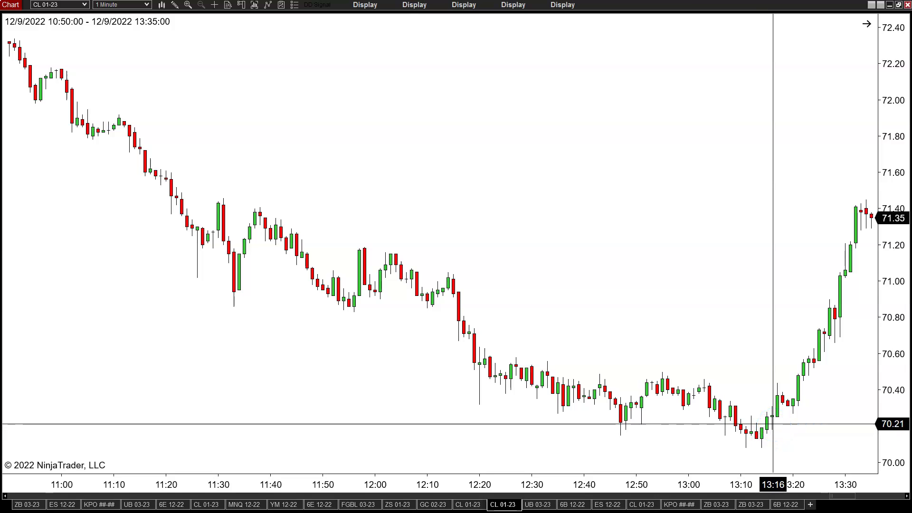
Compare the 13:11 and 13:14 bars around the 70.10 level on the CL 01-23 footprint chart
{"action": "left_click", "coordinate": [468, 504]}
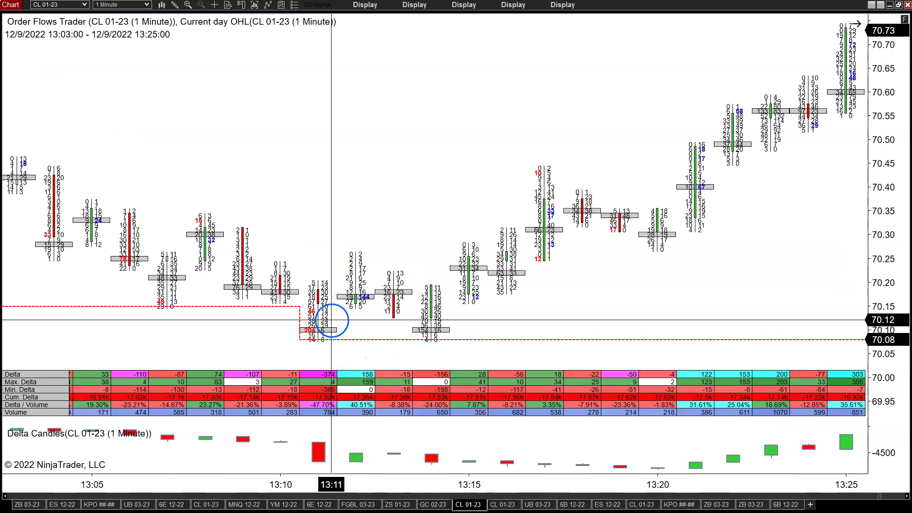
{"action": "left_click_drag", "start_coordinate": [888, 321], "coordinate": [464, 248]}
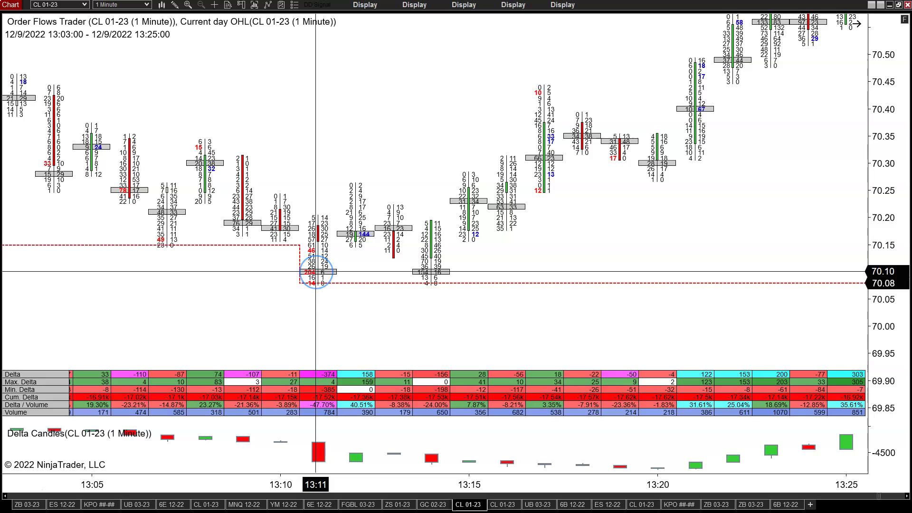
{"action": "left_click", "coordinate": [432, 271]}
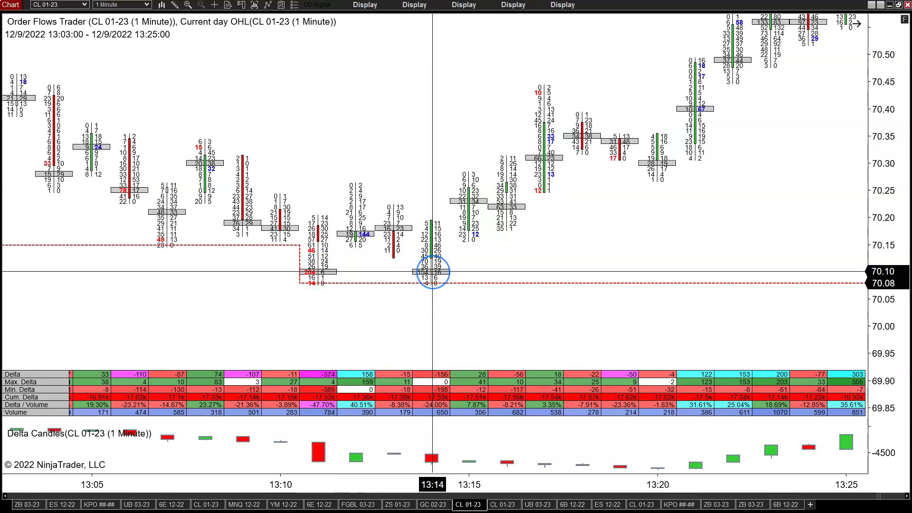
{"action": "left_click", "coordinate": [315, 275]}
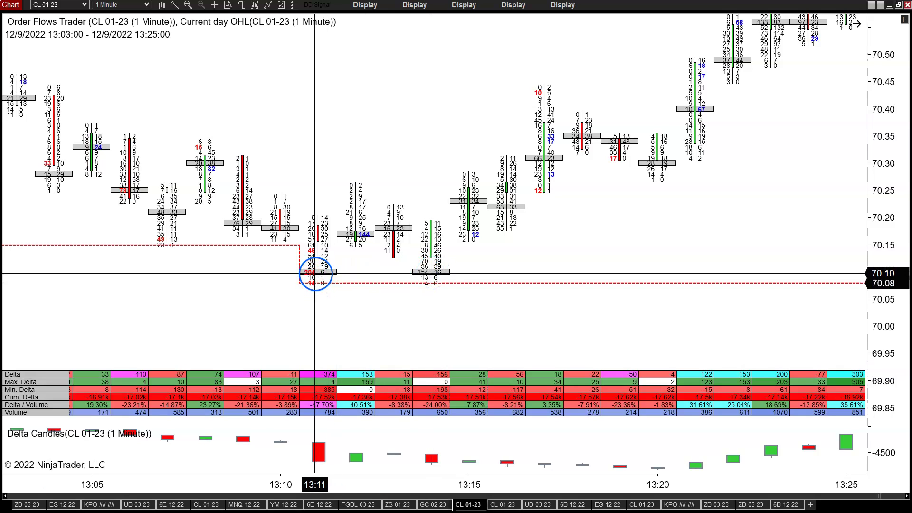
{"action": "left_click", "coordinate": [309, 278]}
{"action": "left_click", "coordinate": [319, 280]}
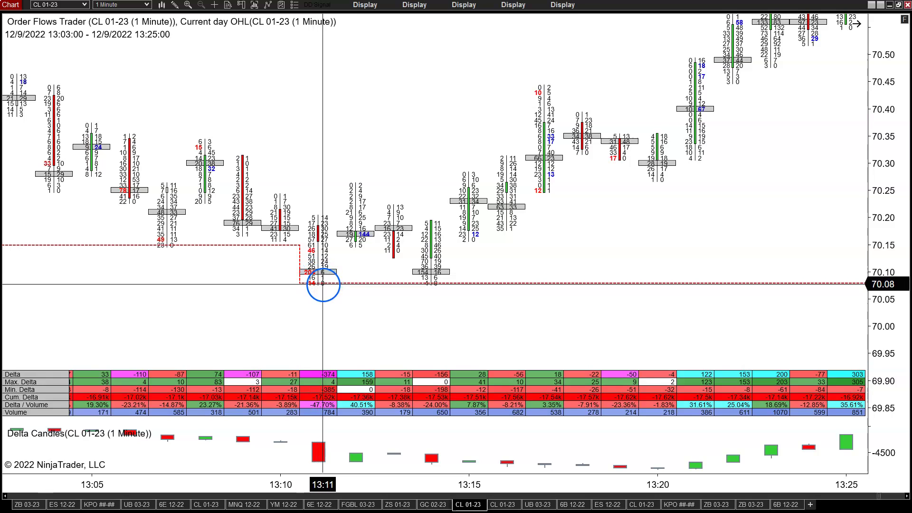
{"action": "left_click", "coordinate": [319, 273]}
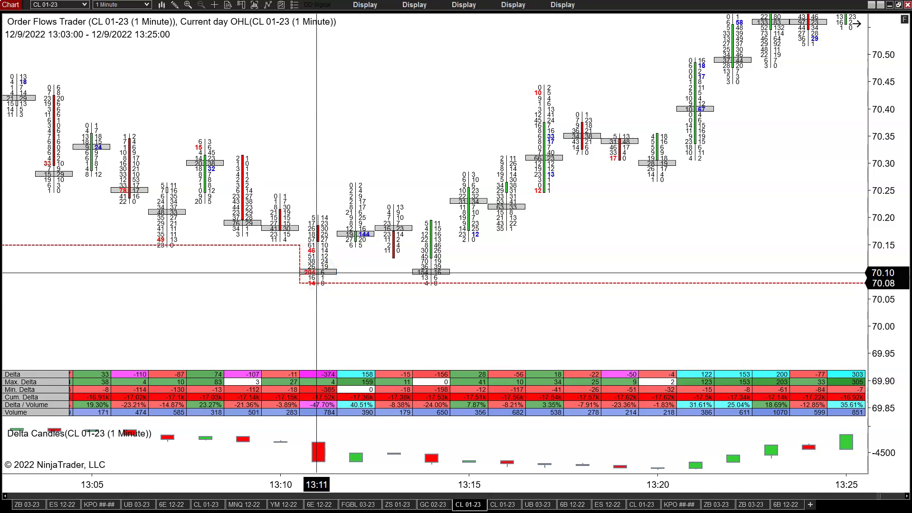
Inspect the 13:12 bar's high and the 13:14 bar's lower prices, continuing down to the 70.00 level
{"action": "left_click", "coordinate": [359, 194]}
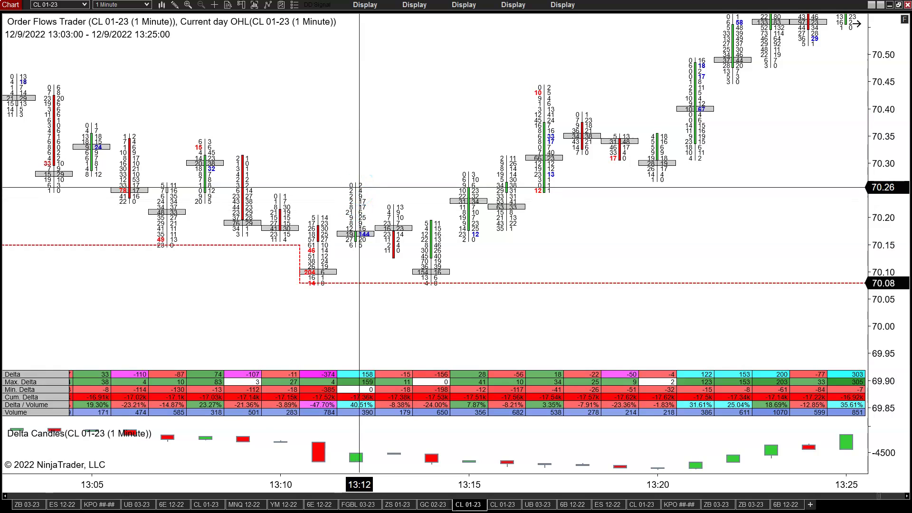
{"action": "left_click", "coordinate": [417, 252]}
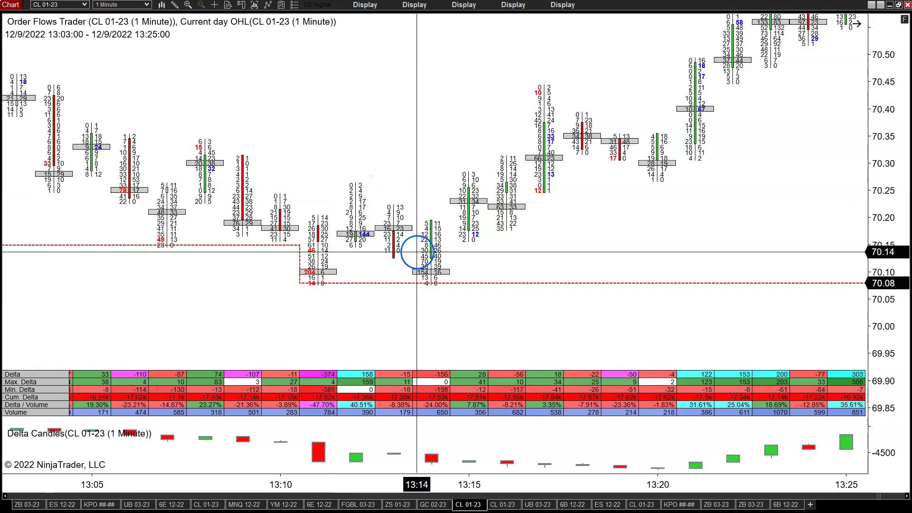
{"action": "left_click", "coordinate": [418, 275]}
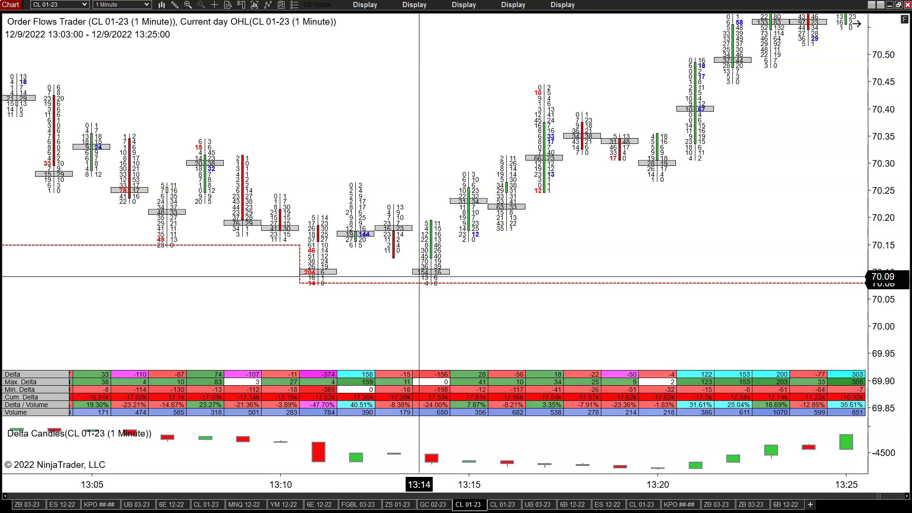
{"action": "left_click_drag", "start_coordinate": [421, 289], "coordinate": [431, 327]}
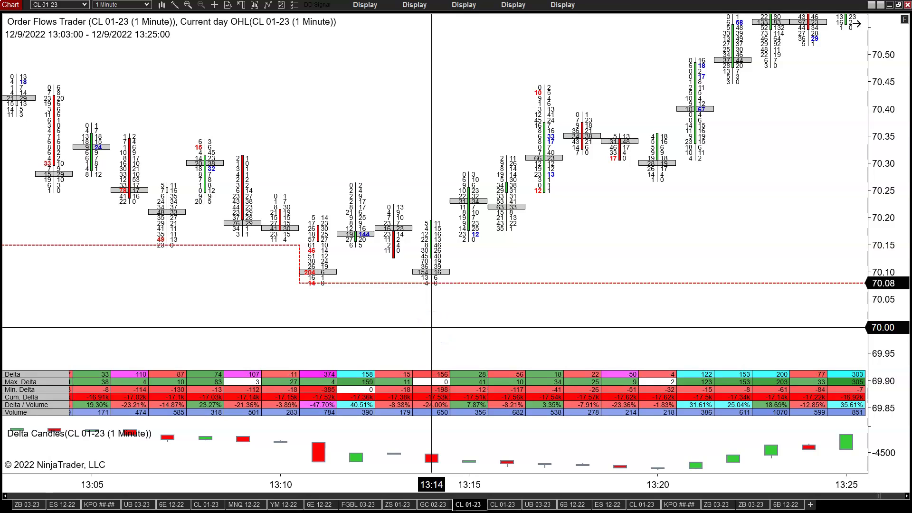
Examine the 13:14 footprint bar from its high to its delta values, with the preceding bars from 12:57 in view
{"action": "left_click_drag", "start_coordinate": [385, 258], "coordinate": [544, 315]}
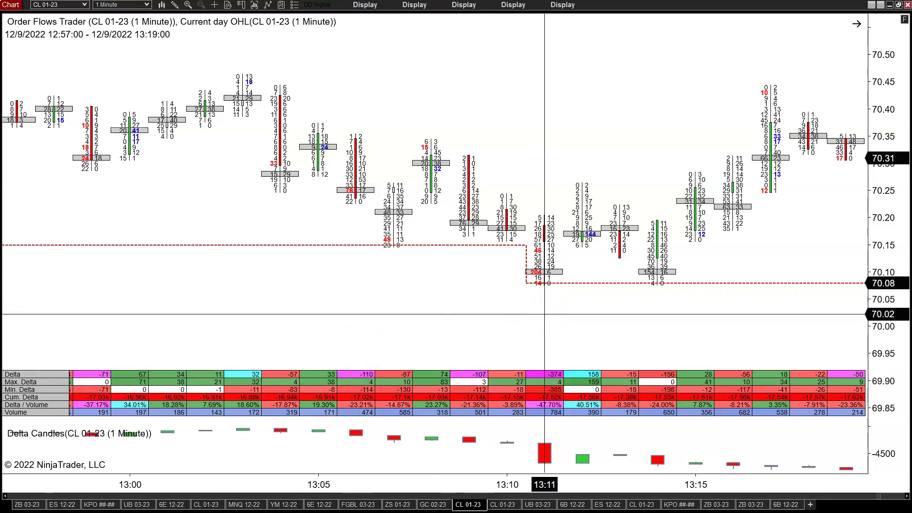
{"action": "left_click_drag", "start_coordinate": [545, 314], "coordinate": [658, 221]}
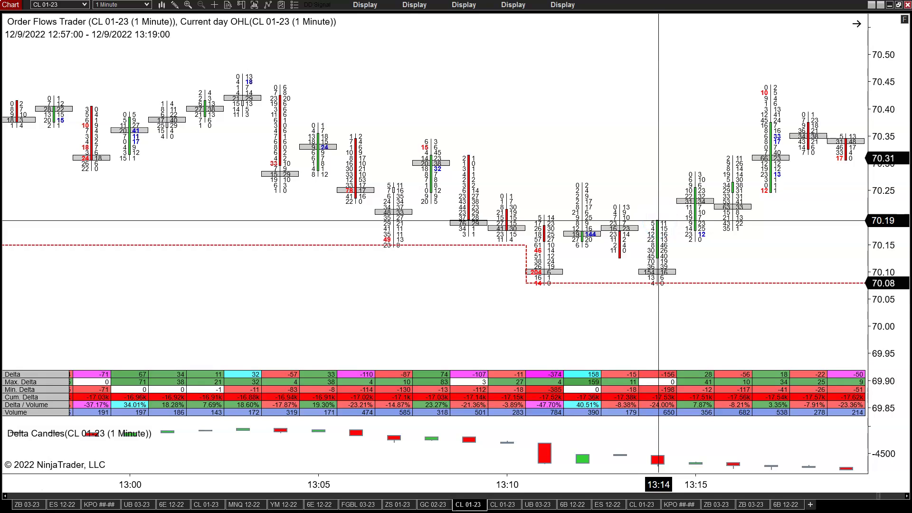
{"action": "left_click_drag", "start_coordinate": [659, 221], "coordinate": [664, 376]}
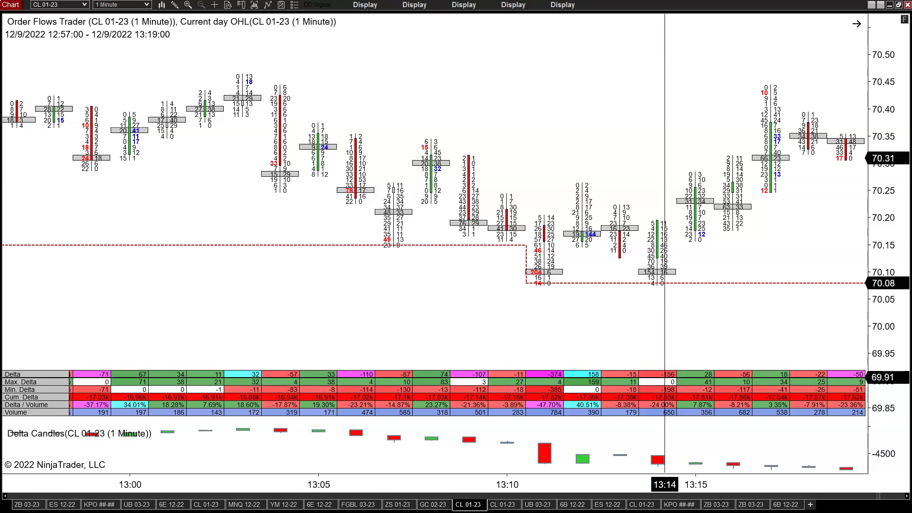
{"action": "left_click_drag", "start_coordinate": [665, 379], "coordinate": [653, 245]}
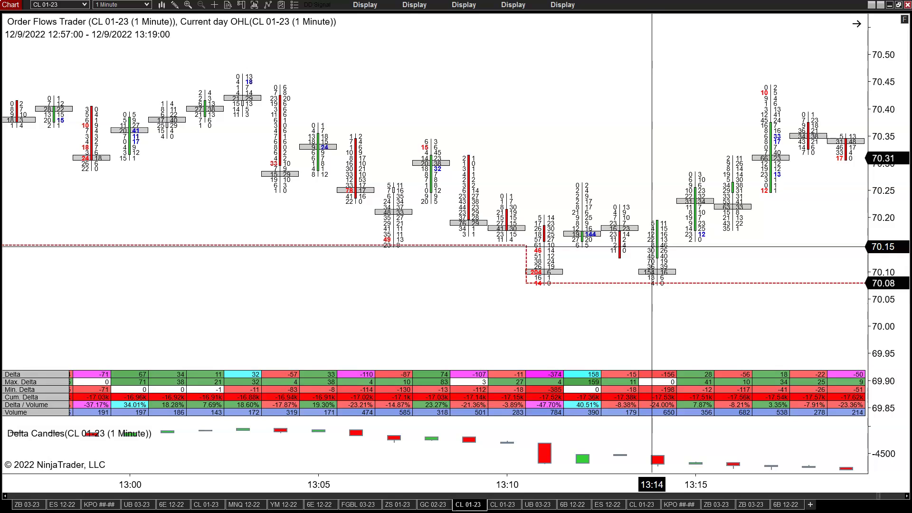
Compare the 13:11, 13:13 and 13:14 footprint bars near 70.16, with the bars up to 13:22 in view
{"action": "left_click", "coordinate": [662, 303]}
{"action": "left_click_drag", "start_coordinate": [662, 303], "coordinate": [506, 241]}
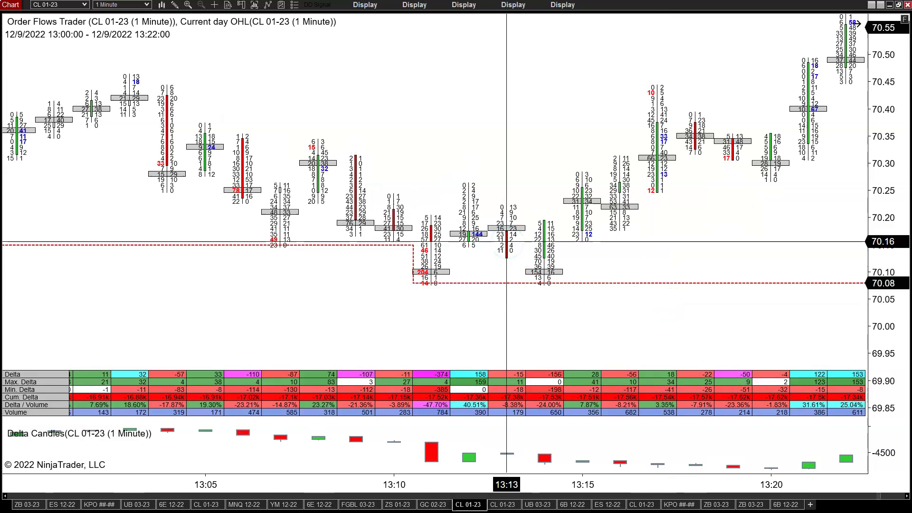
{"action": "left_click", "coordinate": [580, 277]}
{"action": "left_click", "coordinate": [545, 218]}
{"action": "left_click", "coordinate": [426, 240]}
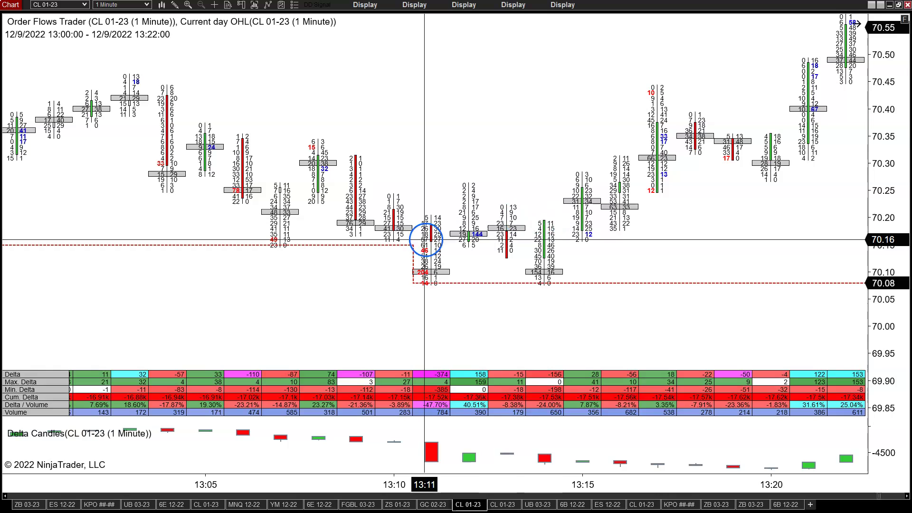
Examine the 13:14 footprint bar around 70.15 and 70.17, and the 13:17 bar down to its delta and volume values
{"action": "left_click", "coordinate": [543, 275]}
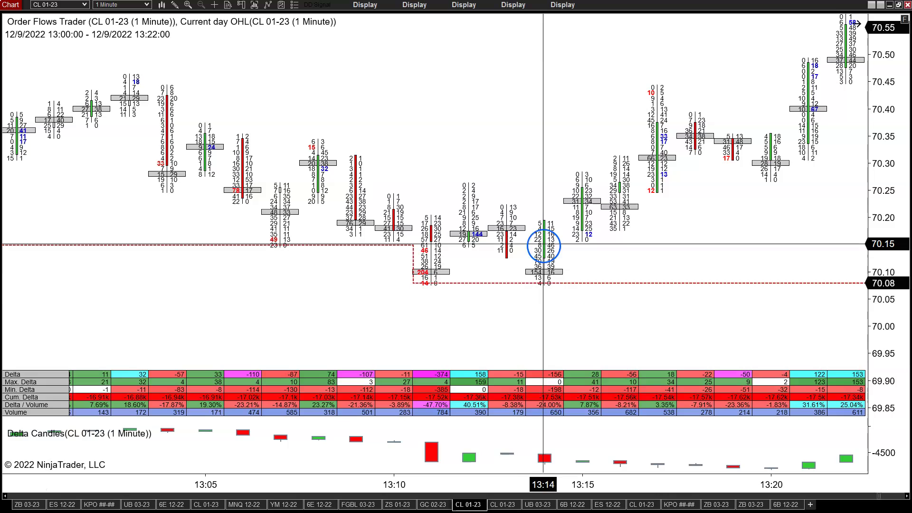
{"action": "left_click", "coordinate": [541, 280]}
{"action": "left_click_drag", "start_coordinate": [541, 279], "coordinate": [544, 234]}
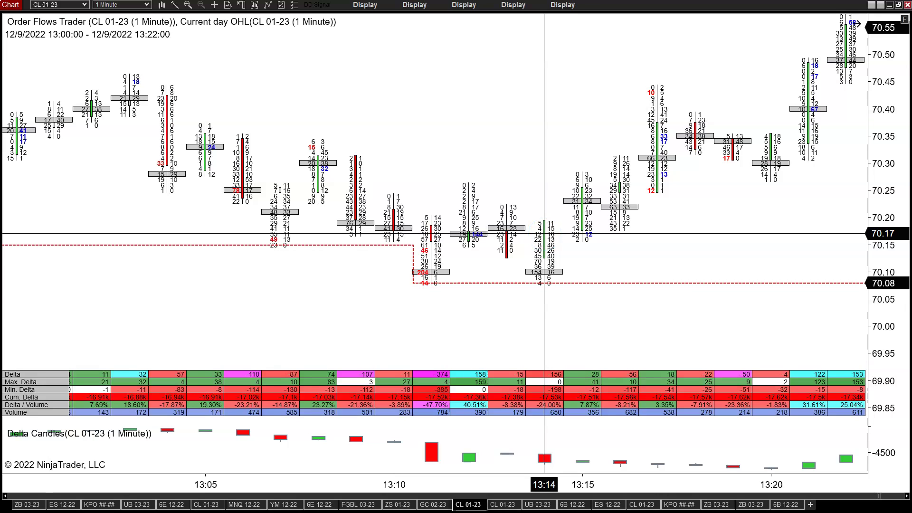
{"action": "left_click_drag", "start_coordinate": [544, 233], "coordinate": [654, 186]}
{"action": "left_click", "coordinate": [657, 188]}
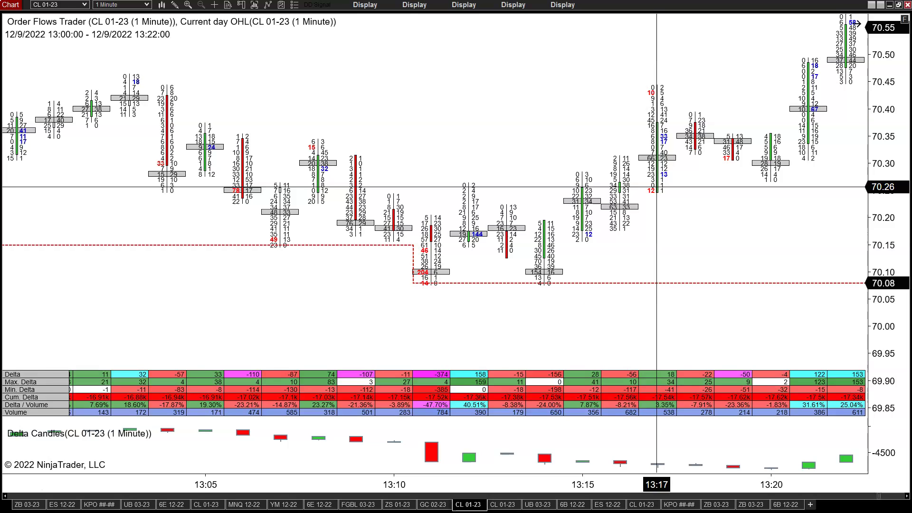
{"action": "left_click", "coordinate": [653, 266]}
{"action": "left_click", "coordinate": [659, 416]}
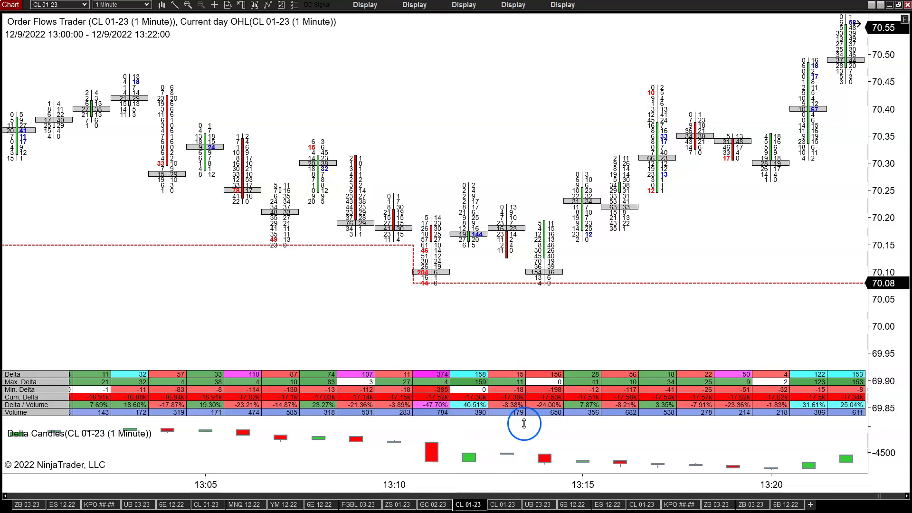
Enlarge the Delta Candles panel, compress the time axis, and bring the bars from 13:03 to 13:28 into view
{"action": "left_click_drag", "start_coordinate": [520, 420], "coordinate": [529, 358]}
{"action": "left_click_drag", "start_coordinate": [618, 480], "coordinate": [648, 484]}
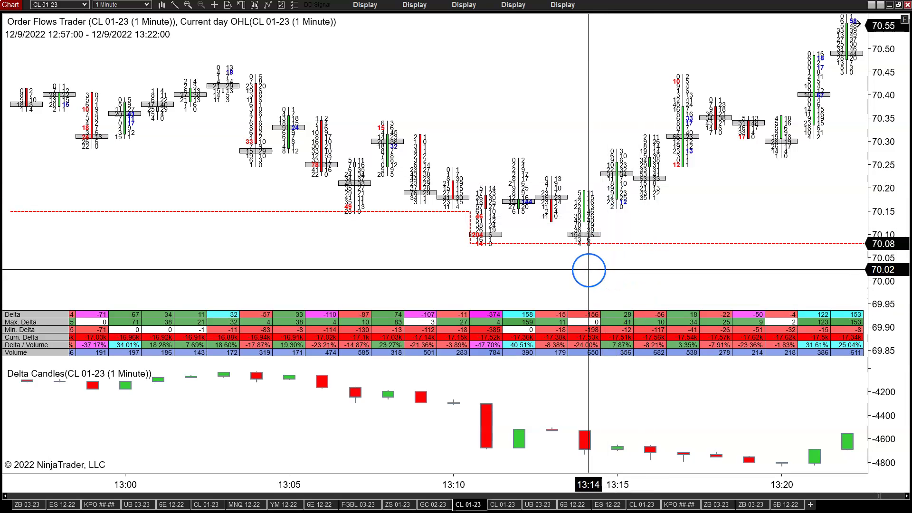
{"action": "left_click_drag", "start_coordinate": [588, 269], "coordinate": [488, 407]}
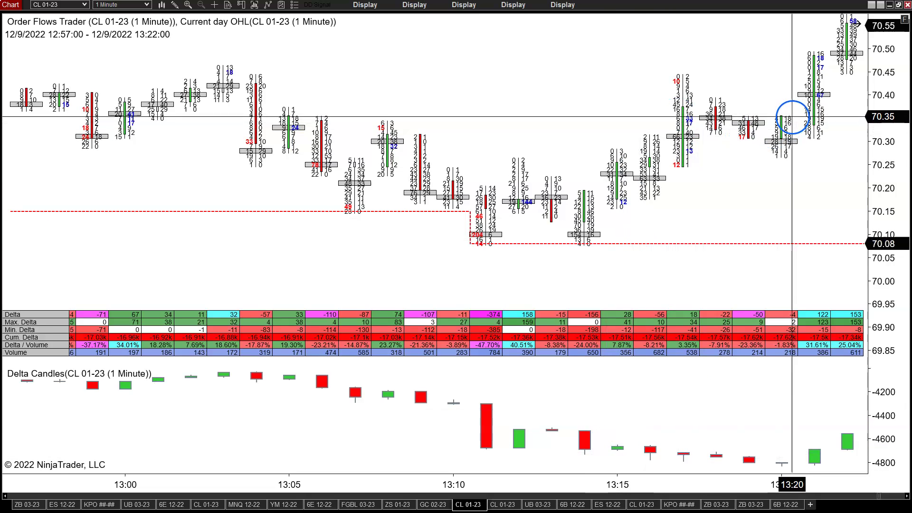
{"action": "scroll", "coordinate": [760, 143], "scroll_direction": "down", "scroll_amount": 2}
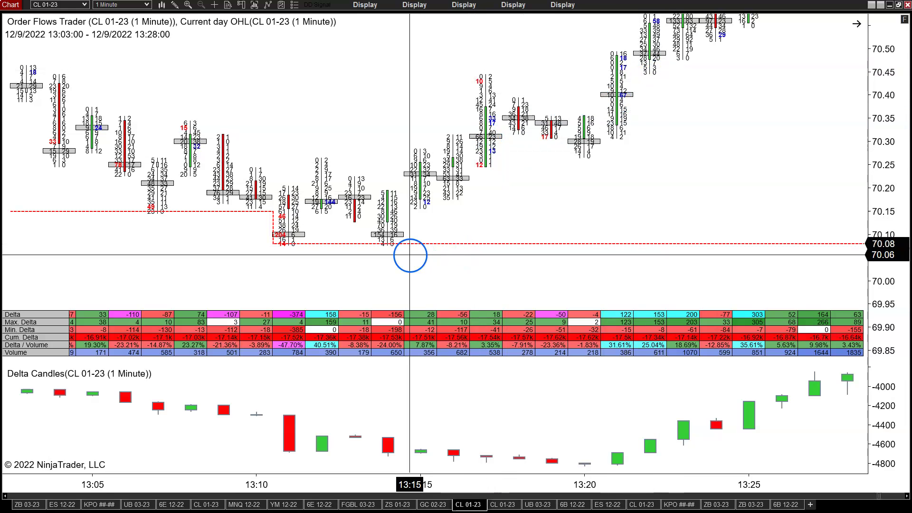
Look back through the earlier footprint bars to the 12:21–12:46 range around the 12:35 low
{"action": "scroll", "coordinate": [409, 253], "scroll_direction": "up", "scroll_amount": 6}
{"action": "scroll", "coordinate": [409, 253], "scroll_direction": "up", "scroll_amount": 3}
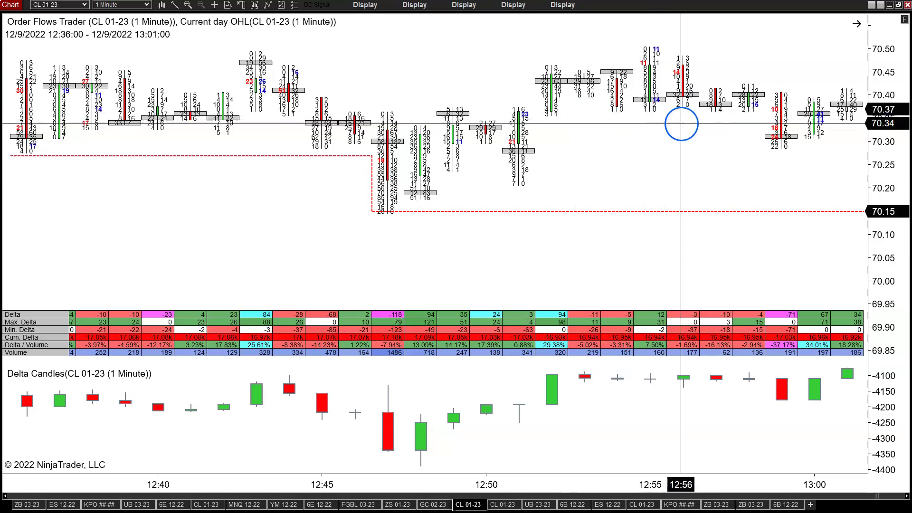
{"action": "scroll", "coordinate": [786, 138], "scroll_direction": "down", "scroll_amount": 3}
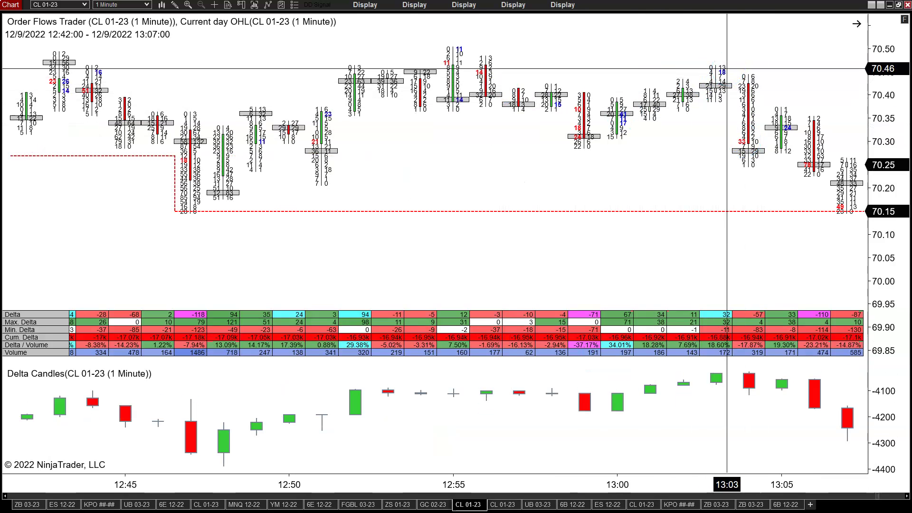
{"action": "scroll", "coordinate": [480, 158], "scroll_direction": "up", "scroll_amount": 8}
{"action": "scroll", "coordinate": [482, 159], "scroll_direction": "up", "scroll_amount": 2}
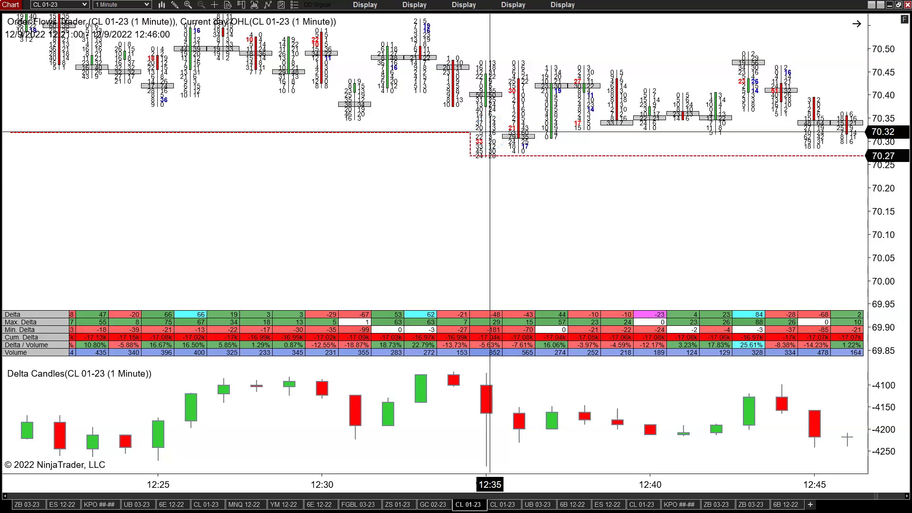
Examine the 12:35 footprint bar and its delta values, and compare it with the bars up to the 12:47 low
{"action": "left_click_drag", "start_coordinate": [490, 132], "coordinate": [503, 318]}
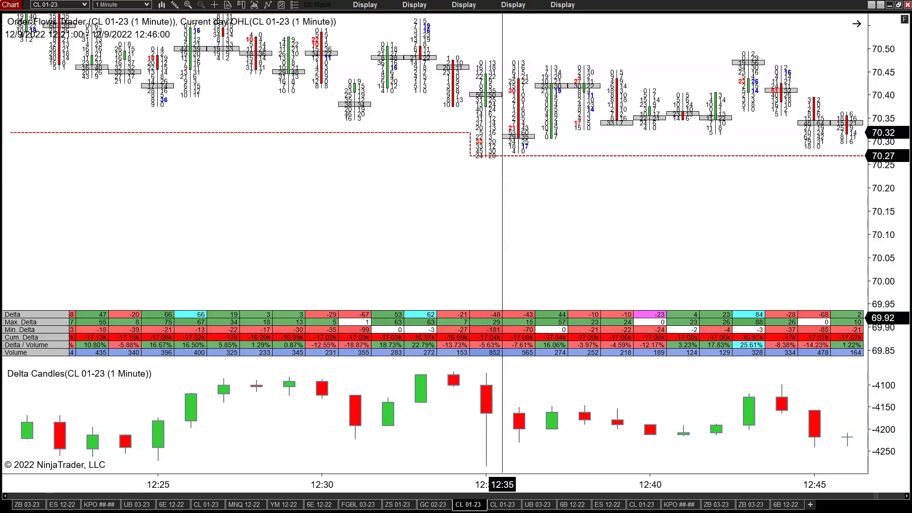
{"action": "left_click_drag", "start_coordinate": [502, 318], "coordinate": [508, 141]}
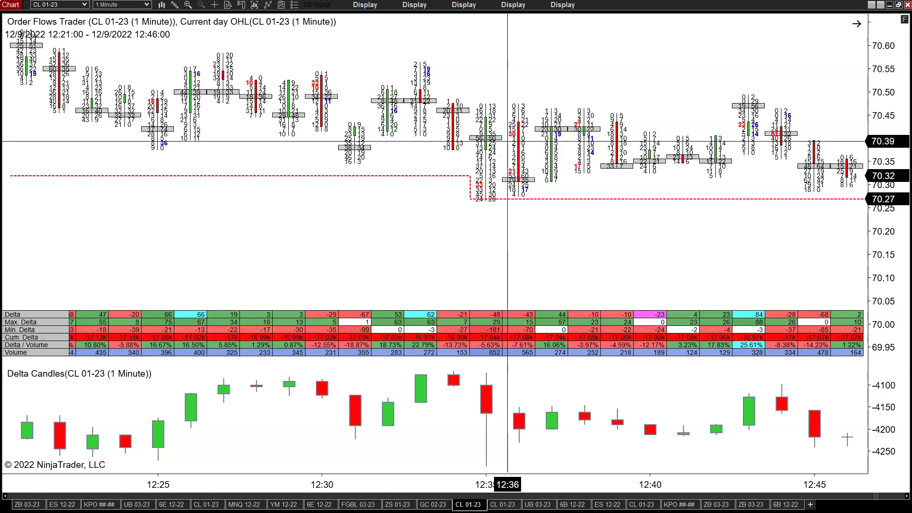
{"action": "left_click_drag", "start_coordinate": [508, 141], "coordinate": [649, 143]}
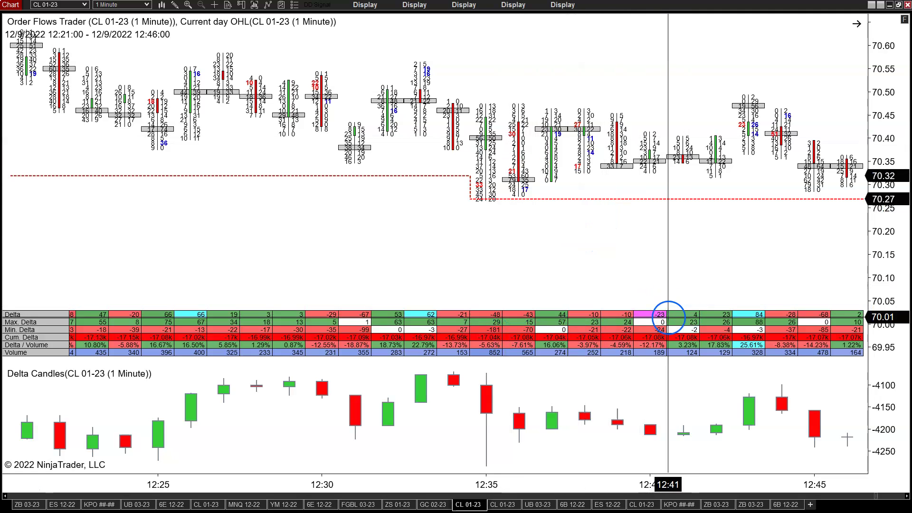
{"action": "scroll", "coordinate": [678, 291], "scroll_direction": "down", "scroll_amount": 3}
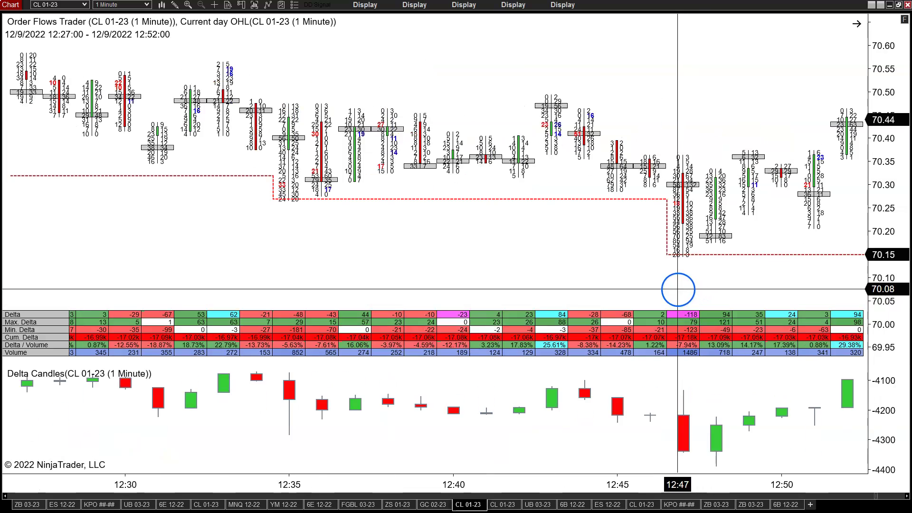
Examine the 12:20 footprint bar down to its low, with the 12:06–12:31 bars in view on an adjusted price scale
{"action": "scroll", "coordinate": [670, 250], "scroll_direction": "up", "scroll_amount": 10}
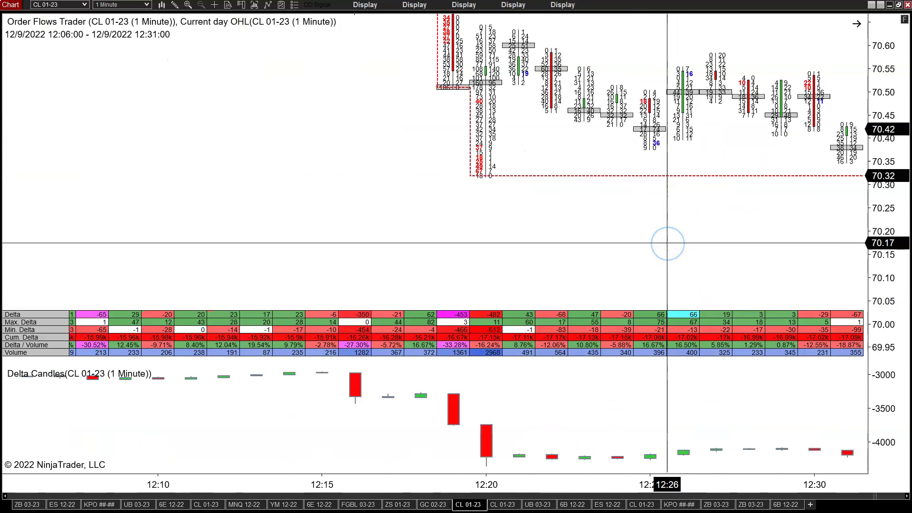
{"action": "left_click_drag", "start_coordinate": [889, 96], "coordinate": [889, 179]}
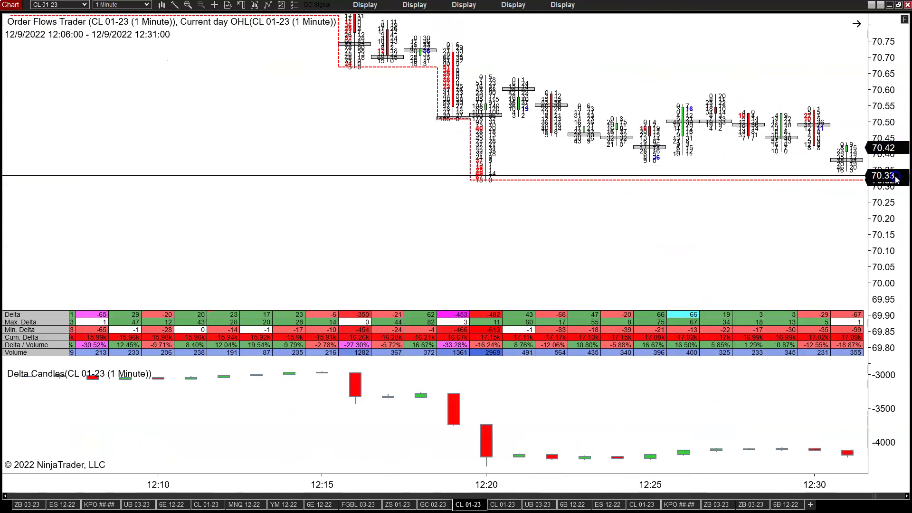
{"action": "left_click_drag", "start_coordinate": [890, 98], "coordinate": [879, 203]}
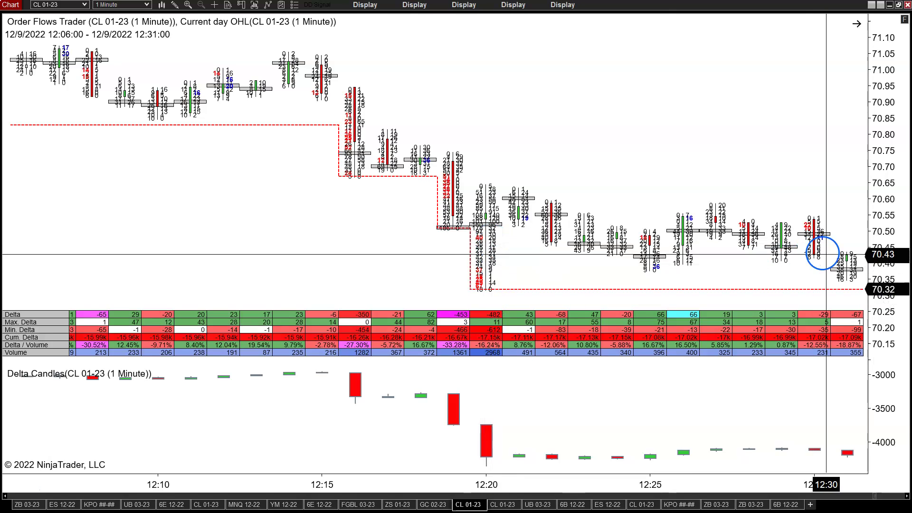
{"action": "left_click_drag", "start_coordinate": [891, 269], "coordinate": [888, 192]}
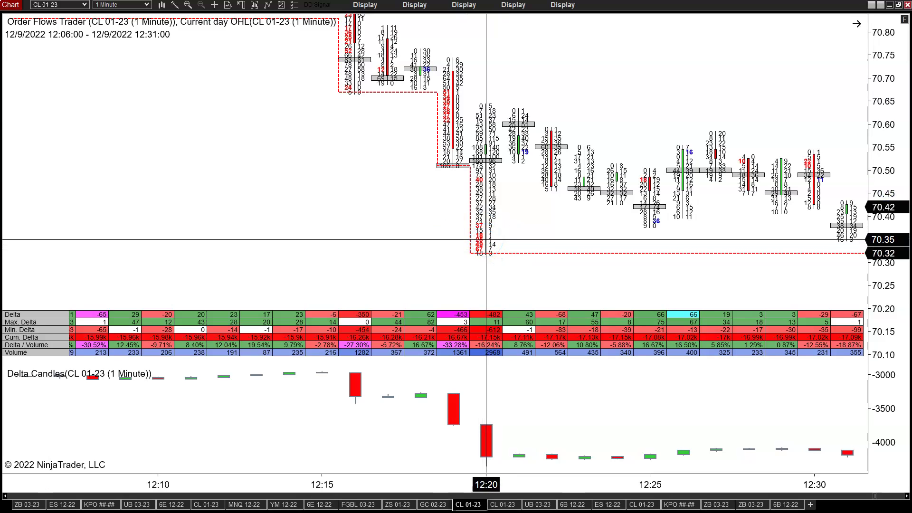
{"action": "left_click", "coordinate": [486, 210]}
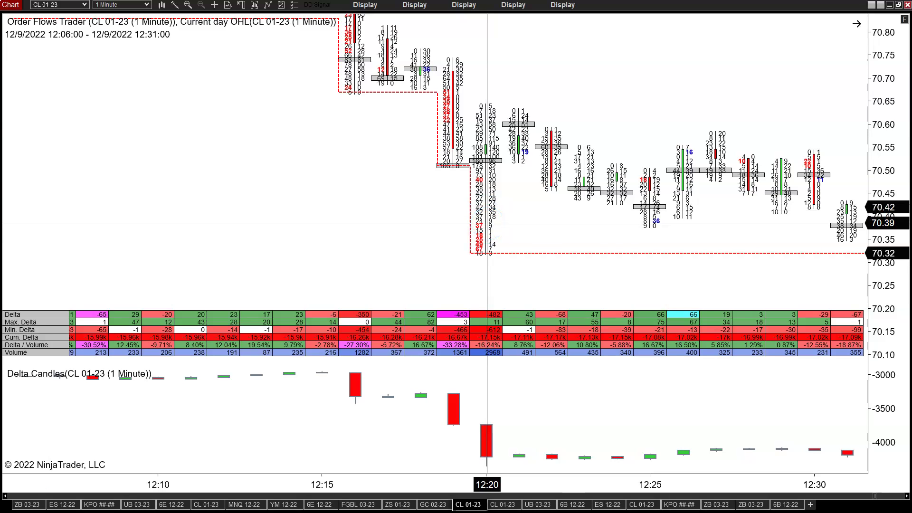
{"action": "left_click", "coordinate": [487, 229]}
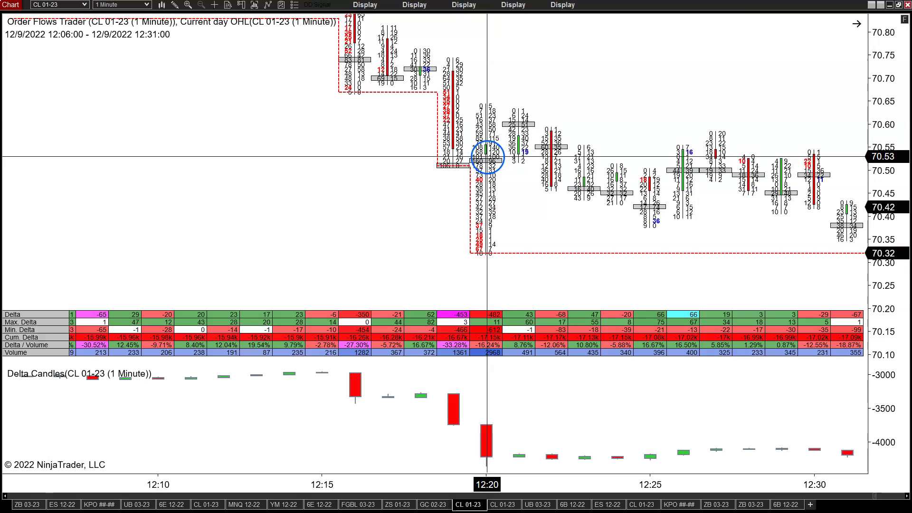
{"action": "left_click", "coordinate": [475, 228]}
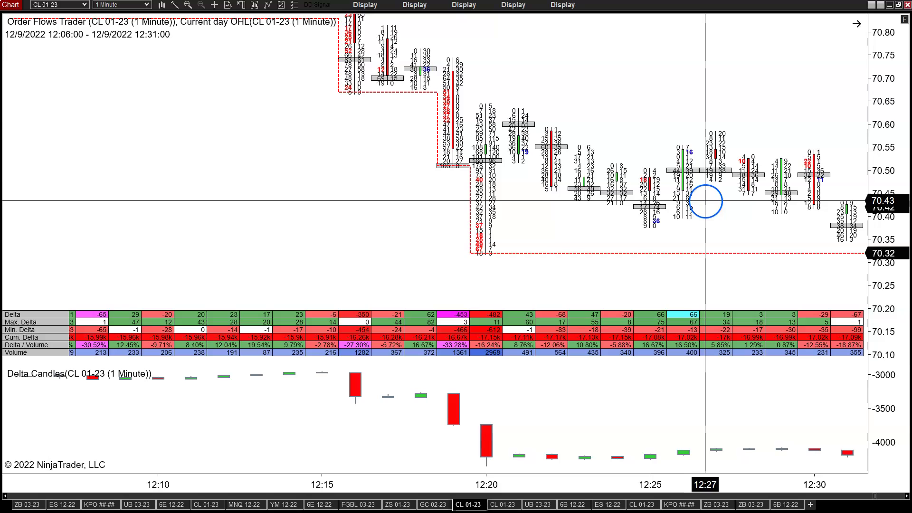
Compare the 12:35 low with the earlier 12:20 low, including the bars between them and back to 12:00
{"action": "scroll", "coordinate": [705, 200], "scroll_direction": "down", "scroll_amount": 3}
{"action": "scroll", "coordinate": [707, 208], "scroll_direction": "down", "scroll_amount": 3}
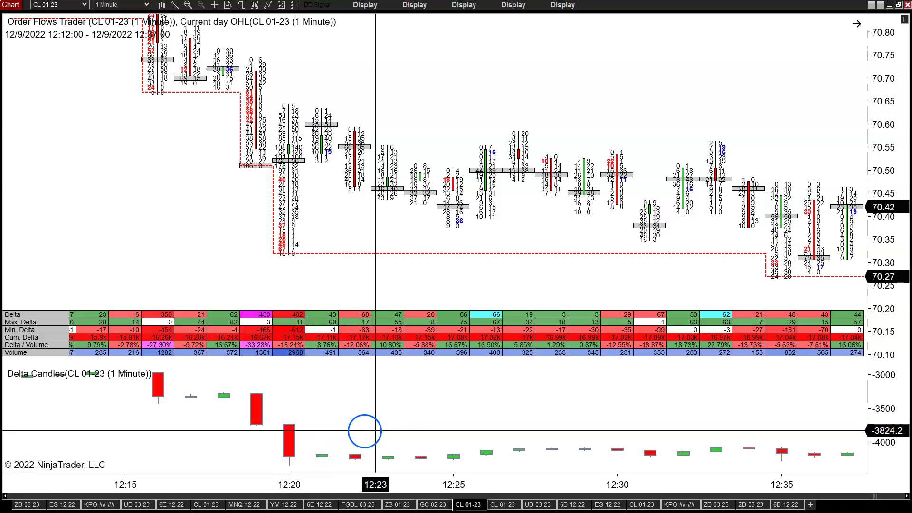
{"action": "scroll", "coordinate": [421, 429], "scroll_direction": "down", "scroll_amount": 9}
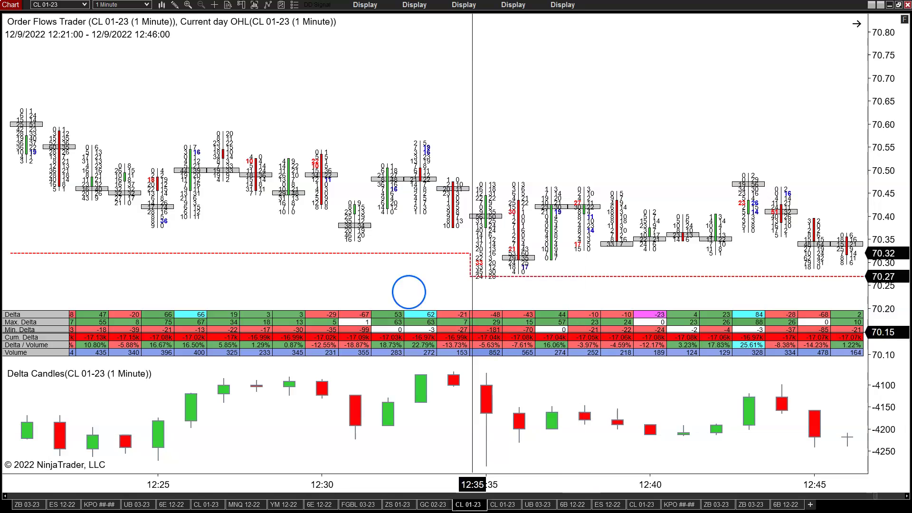
{"action": "scroll", "coordinate": [350, 248], "scroll_direction": "up", "scroll_amount": 5}
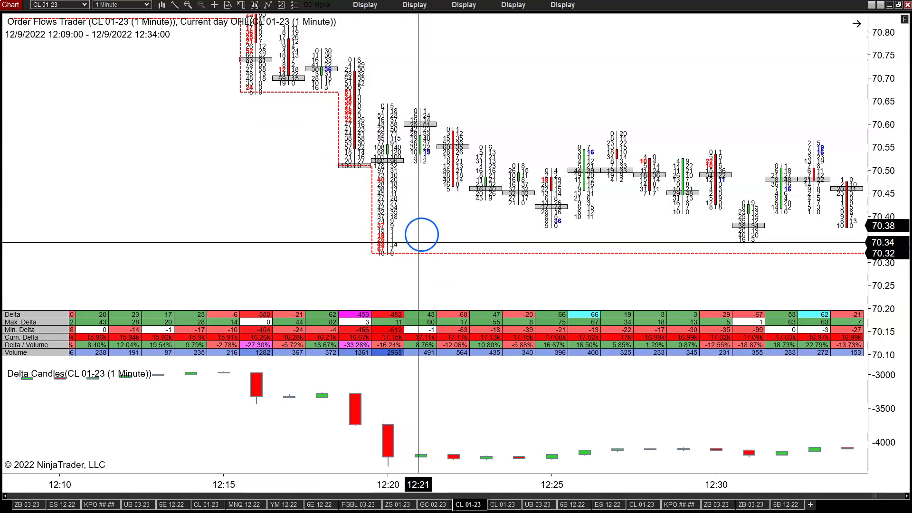
{"action": "scroll", "coordinate": [470, 266], "scroll_direction": "up", "scroll_amount": 3}
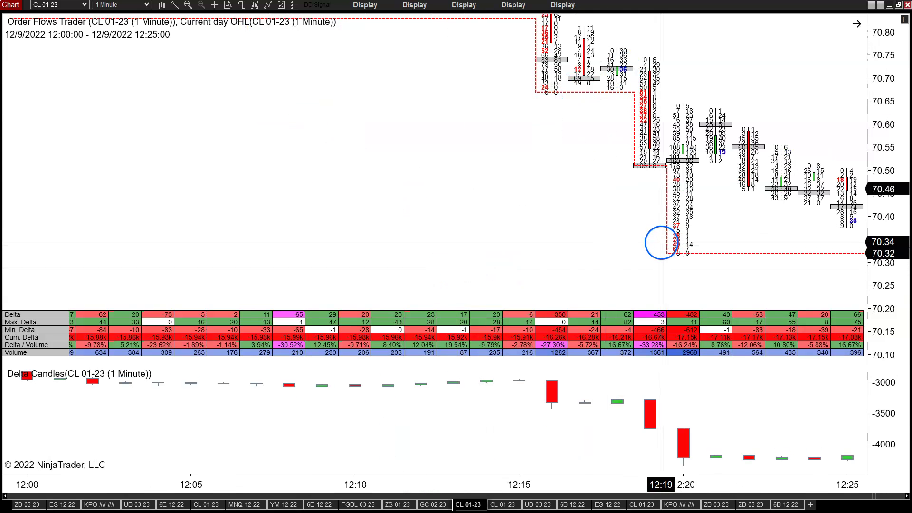
{"action": "left_click_drag", "start_coordinate": [659, 243], "coordinate": [458, 276]}
Review the footprint bars from the 12:35 and 12:47 lows forward to the 13:00–13:25 range
{"action": "scroll", "coordinate": [541, 250], "scroll_direction": "down", "scroll_amount": 6}
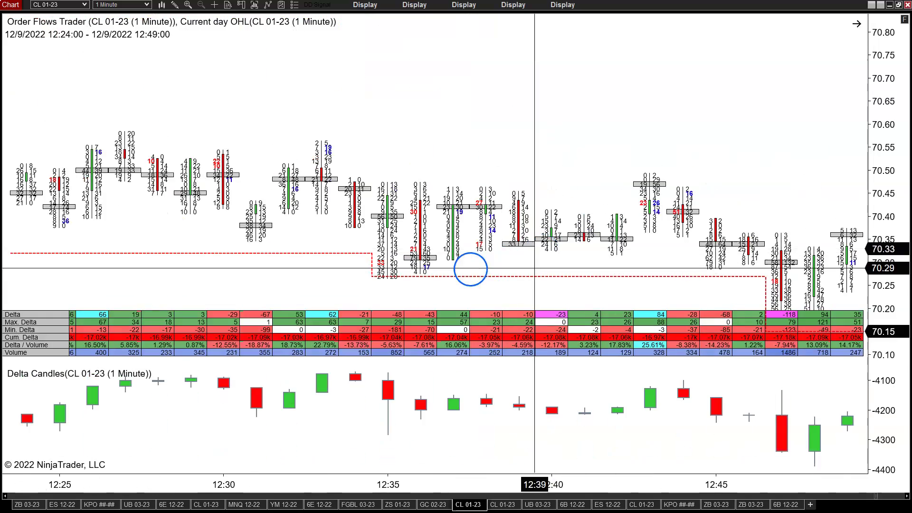
{"action": "scroll", "coordinate": [680, 314], "scroll_direction": "down", "scroll_amount": 1}
{"action": "scroll", "coordinate": [674, 311], "scroll_direction": "down", "scroll_amount": 4}
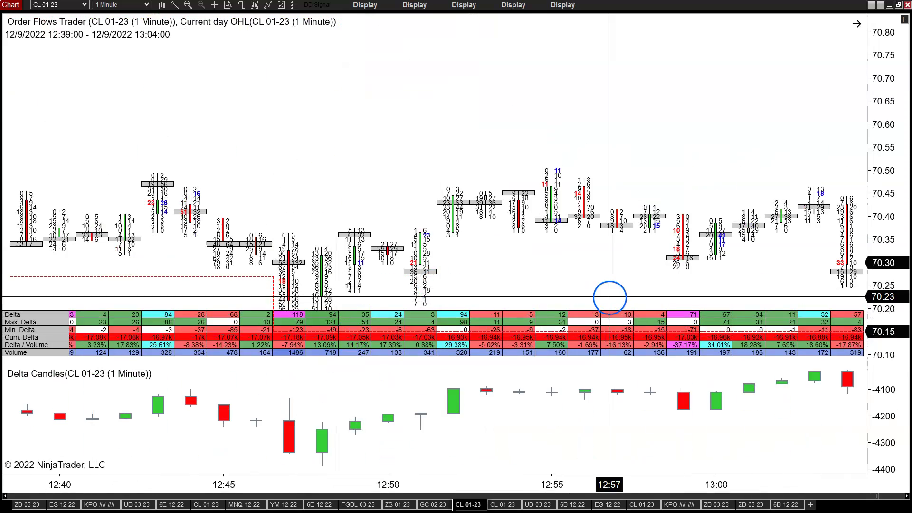
{"action": "scroll", "coordinate": [609, 295], "scroll_direction": "down", "scroll_amount": 4}
{"action": "scroll", "coordinate": [611, 291], "scroll_direction": "down", "scroll_amount": 1}
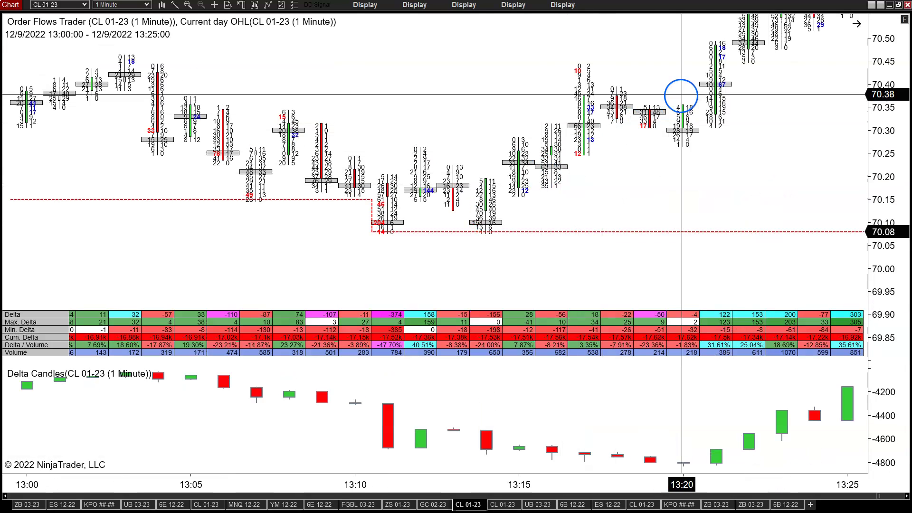
Examine the 13:12 bar and the 13:14 bar near 70.10, including the 13:14 delta values and the following rise
{"action": "left_click", "coordinate": [740, 68]}
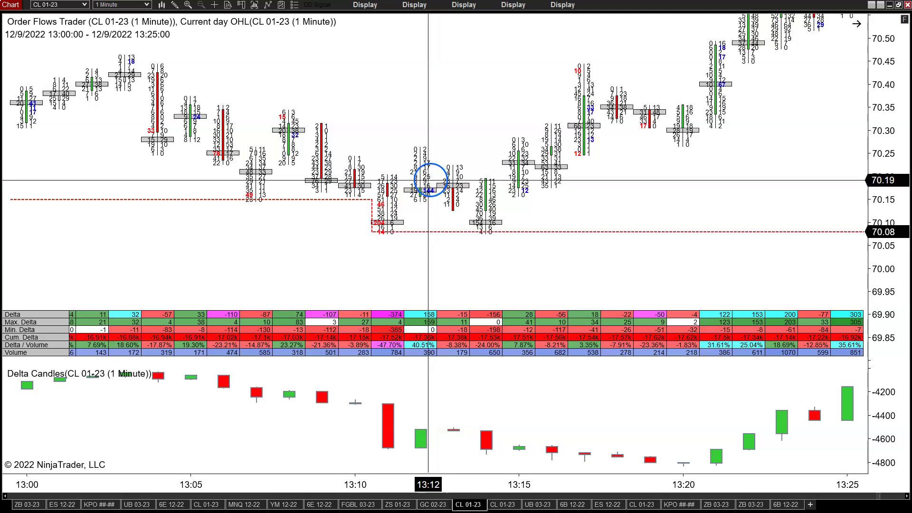
{"action": "left_click_drag", "start_coordinate": [497, 197], "coordinate": [503, 228]}
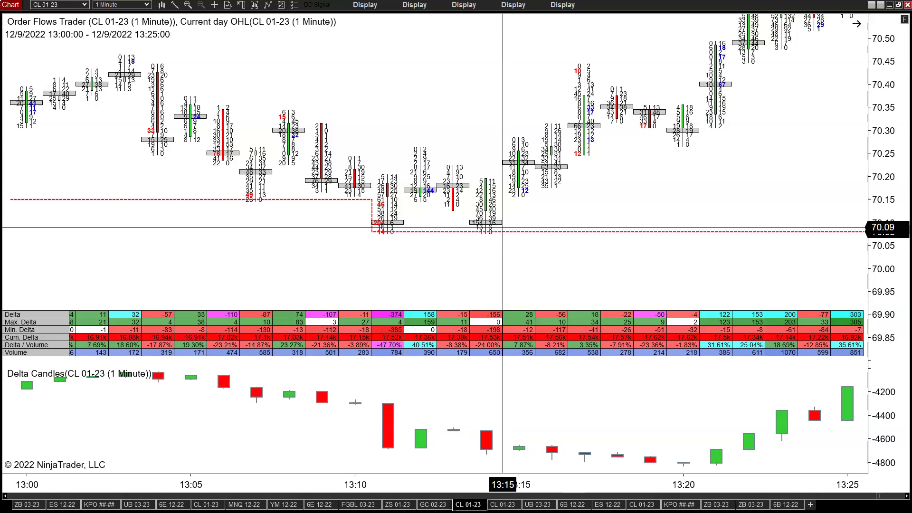
{"action": "left_click_drag", "start_coordinate": [499, 229], "coordinate": [495, 317]}
{"action": "left_click_drag", "start_coordinate": [476, 244], "coordinate": [509, 225]}
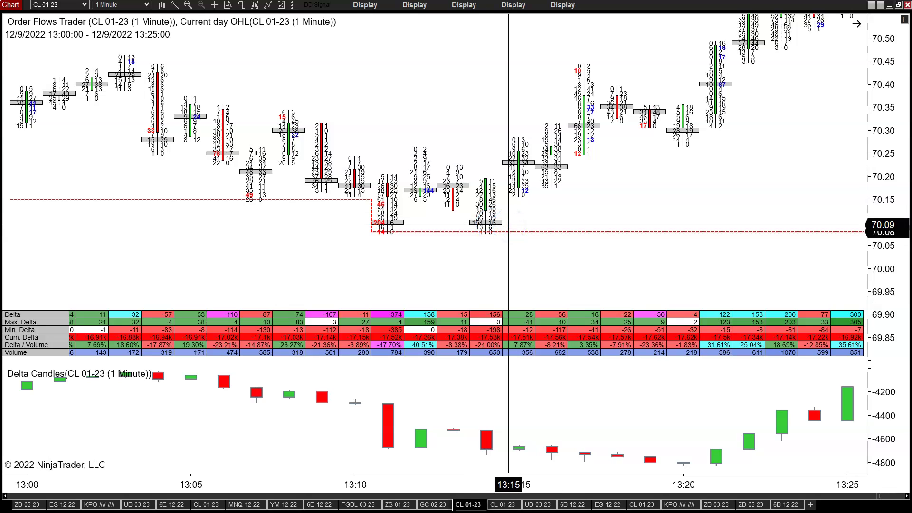
{"action": "mouse_move", "coordinate": [509, 225]}
{"action": "left_mouse_down"}
{"action": "mouse_move", "coordinate": [404, 224]}
{"action": "mouse_move", "coordinate": [494, 230]}
{"action": "mouse_move", "coordinate": [491, 223]}
{"action": "left_mouse_up"}
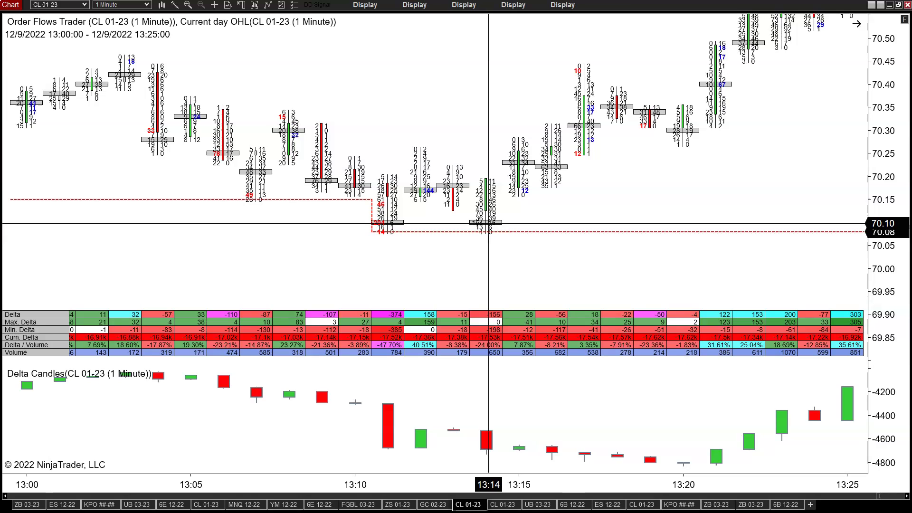
{"action": "left_click_drag", "start_coordinate": [488, 224], "coordinate": [609, 136]}
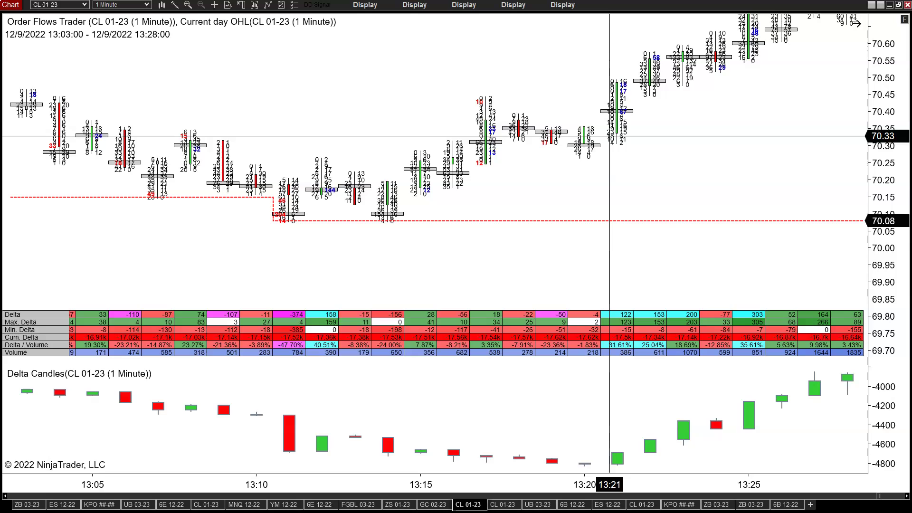
Check the low and rally on the candlestick chart, and return to the footprint chart with its price scale expanded around 70.08
{"action": "left_click", "coordinate": [502, 504]}
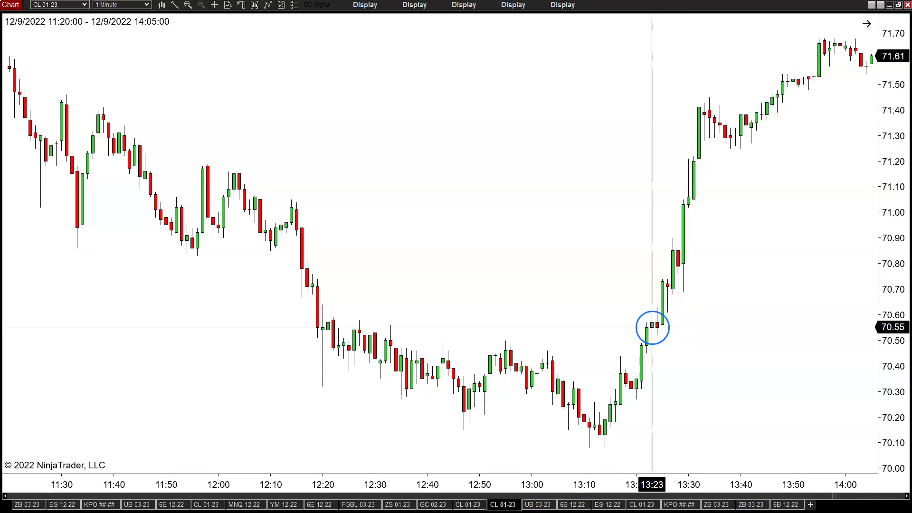
{"action": "left_click", "coordinate": [652, 327]}
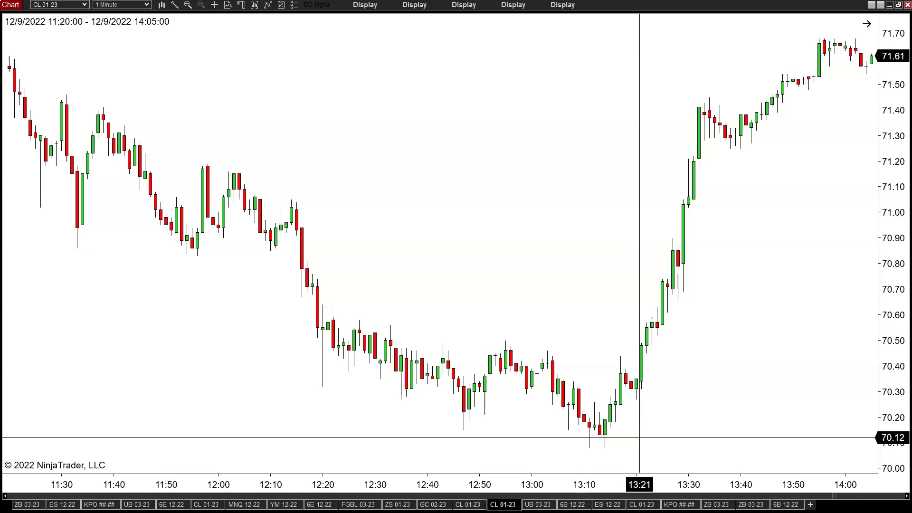
{"action": "left_click", "coordinate": [468, 505]}
{"action": "left_click_drag", "start_coordinate": [890, 253], "coordinate": [881, 189]}
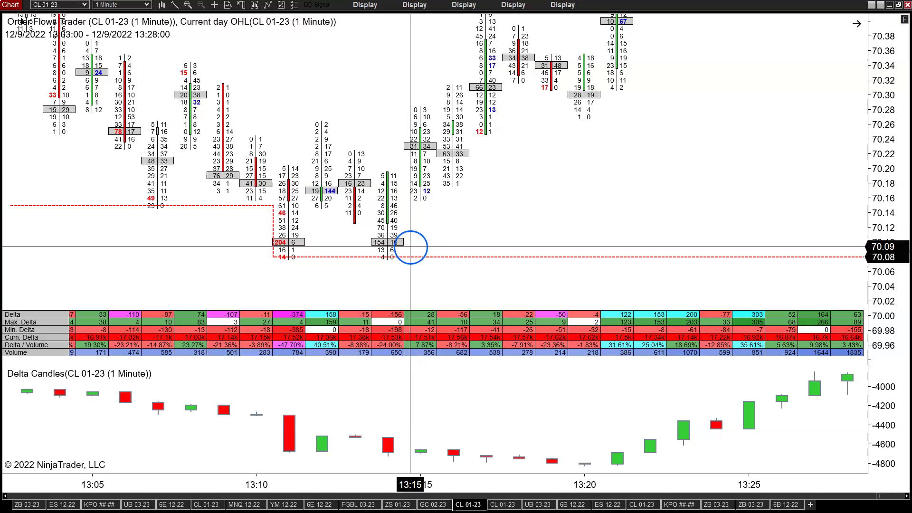